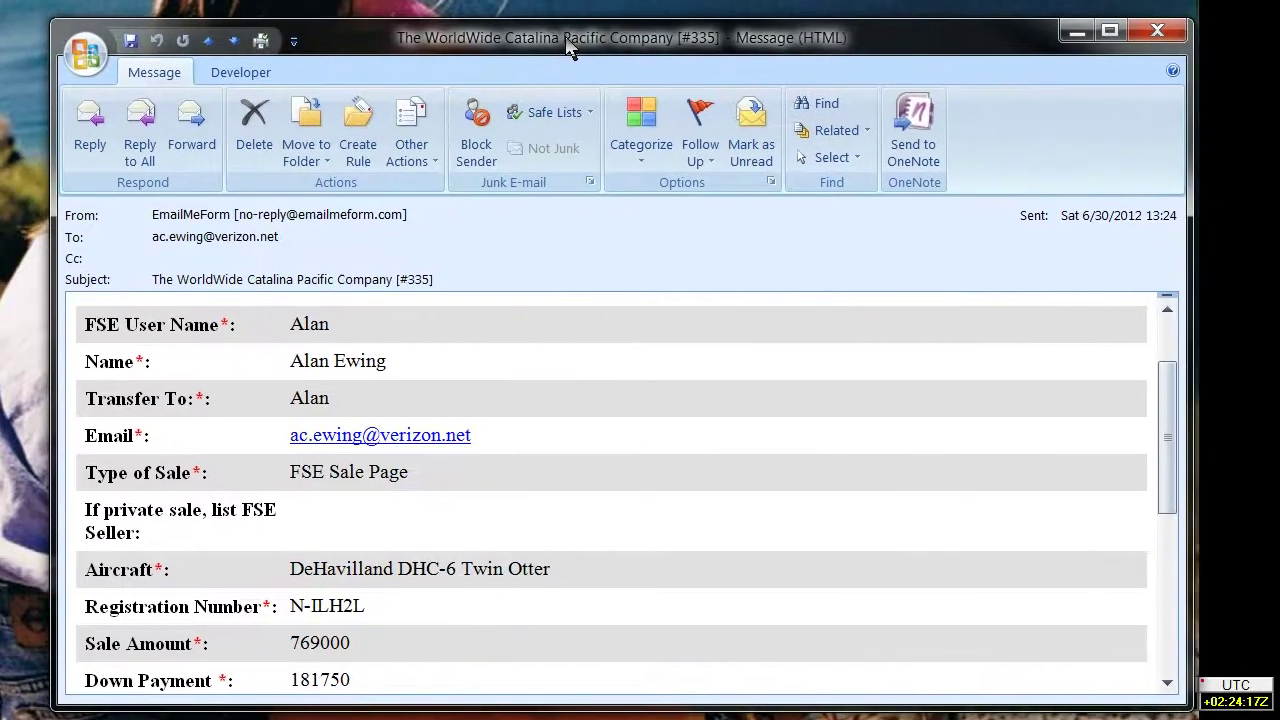
Step: Read the Twin Otter N-ILH2L loan details in the EmailMeForm message, then move it aside
{"action": "left_click_drag", "start_coordinate": [565, 45], "coordinate": [585, 50]}
{"action": "scroll", "coordinate": [610, 459], "scroll_direction": "down", "scroll_amount": 1}
{"action": "scroll", "coordinate": [610, 459], "scroll_direction": "down", "scroll_amount": 3}
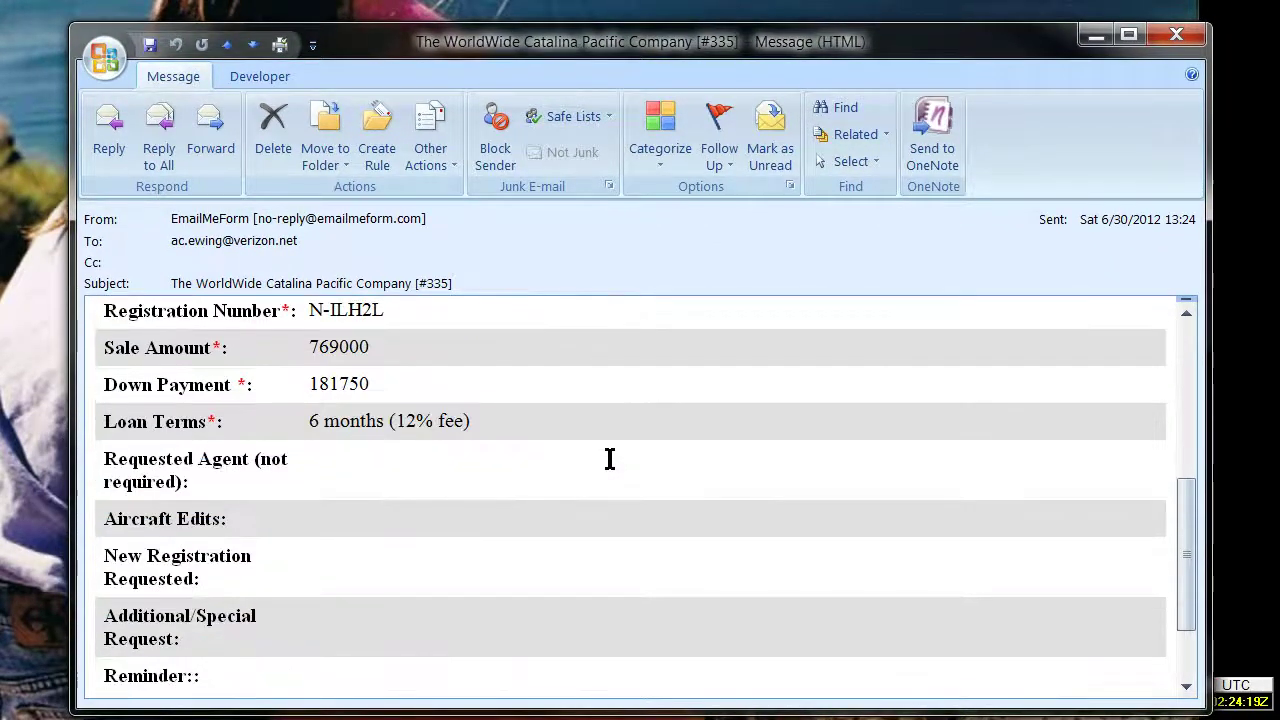
{"action": "scroll", "coordinate": [610, 459], "scroll_direction": "up", "scroll_amount": 2}
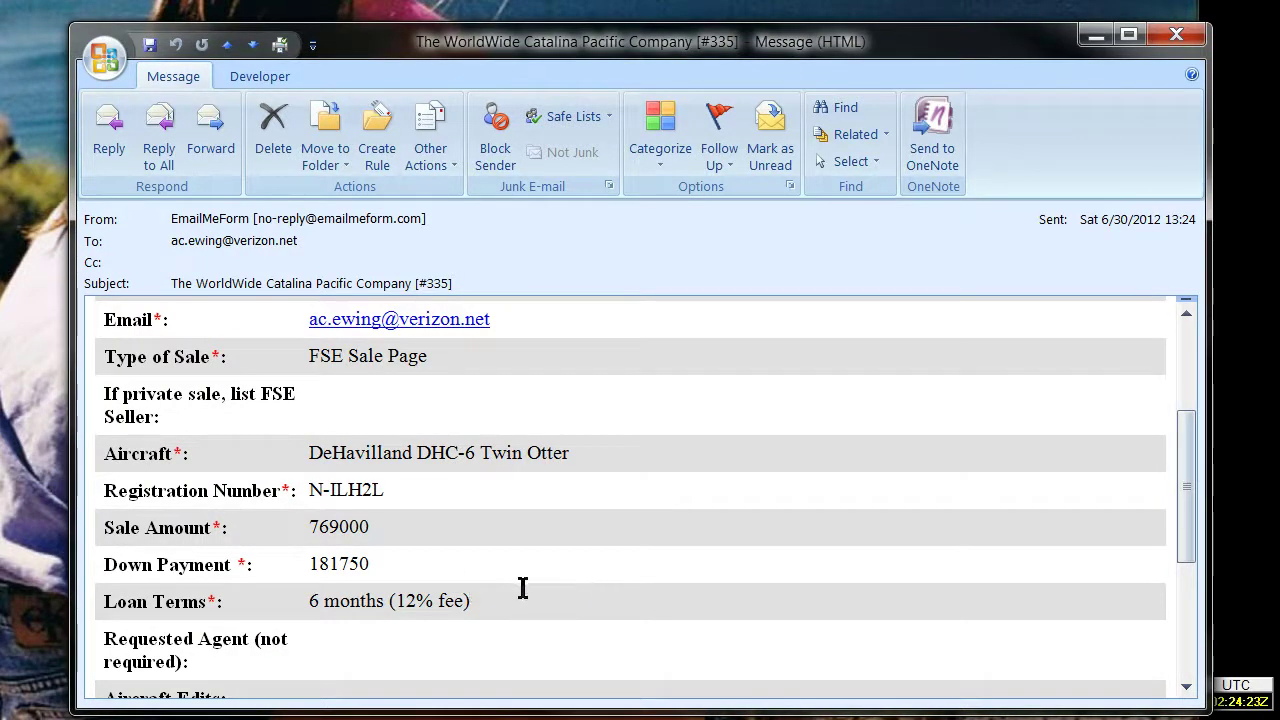
{"action": "scroll", "coordinate": [520, 588], "scroll_direction": "up", "scroll_amount": 2}
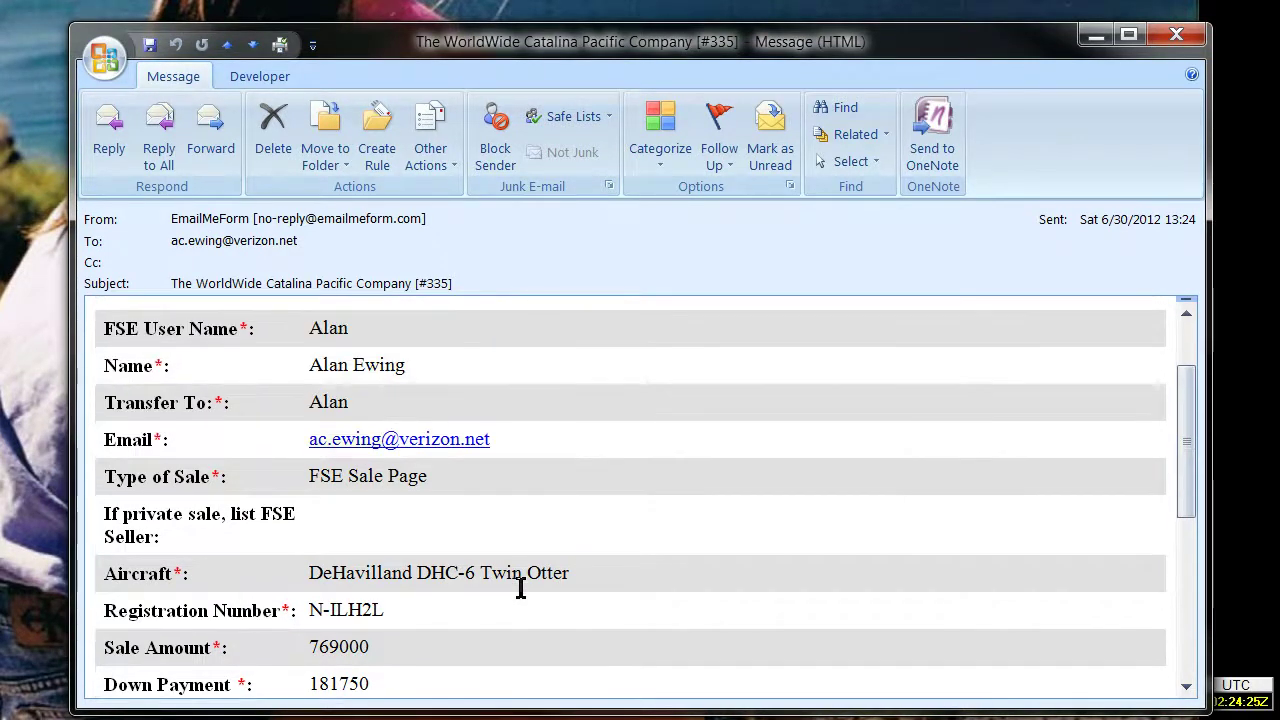
{"action": "scroll", "coordinate": [520, 588], "scroll_direction": "up", "scroll_amount": 1}
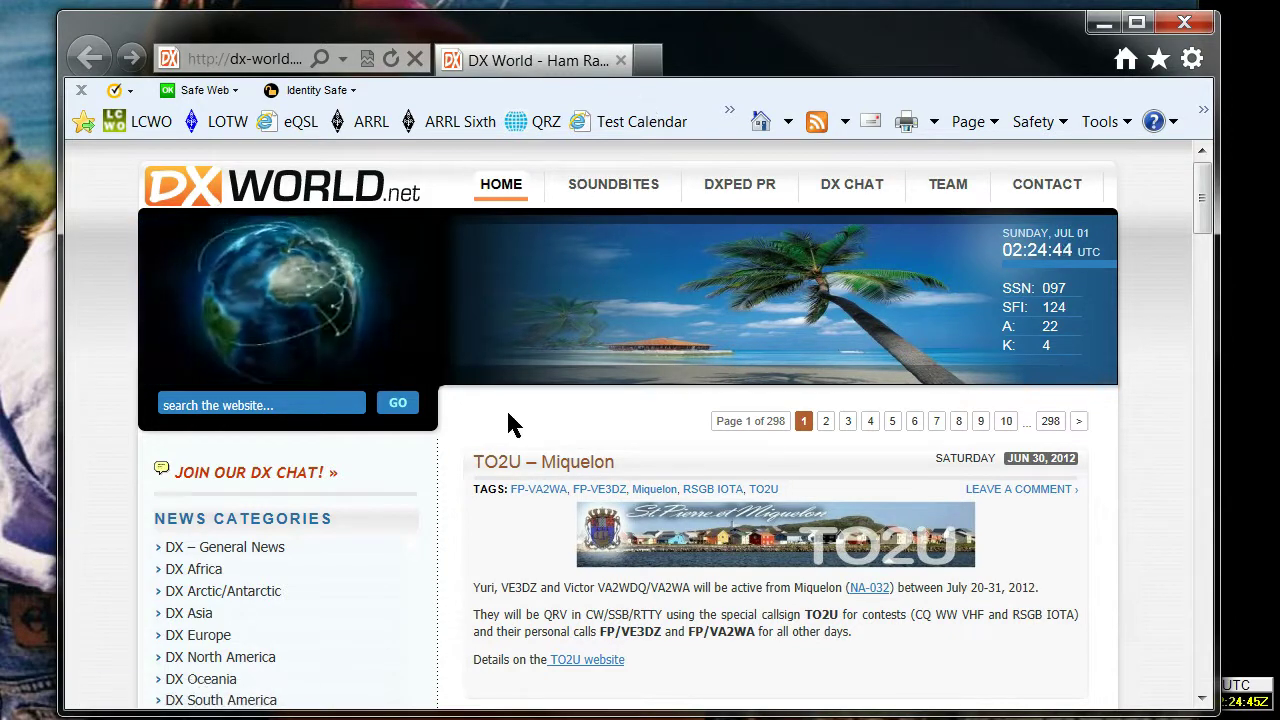
Step: Go to the FSE favourite and log in to FSEconomy
{"action": "left_click", "coordinate": [731, 118]}
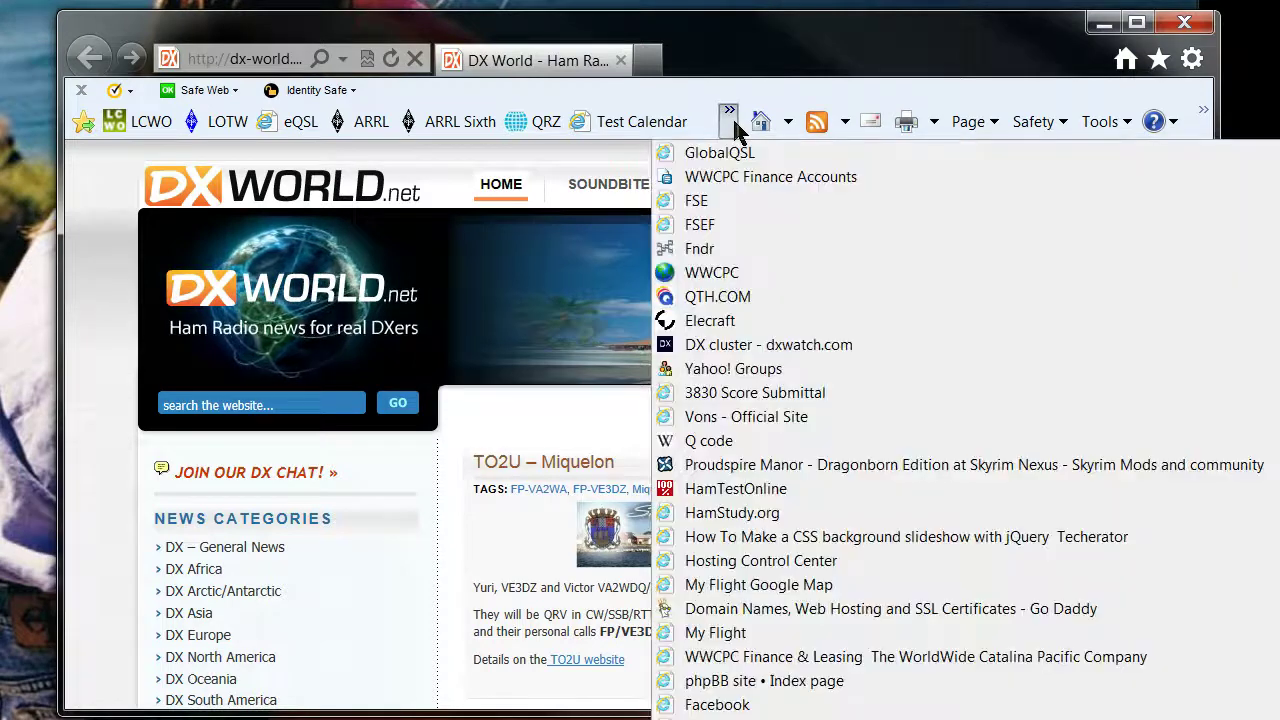
{"action": "left_click", "coordinate": [737, 203]}
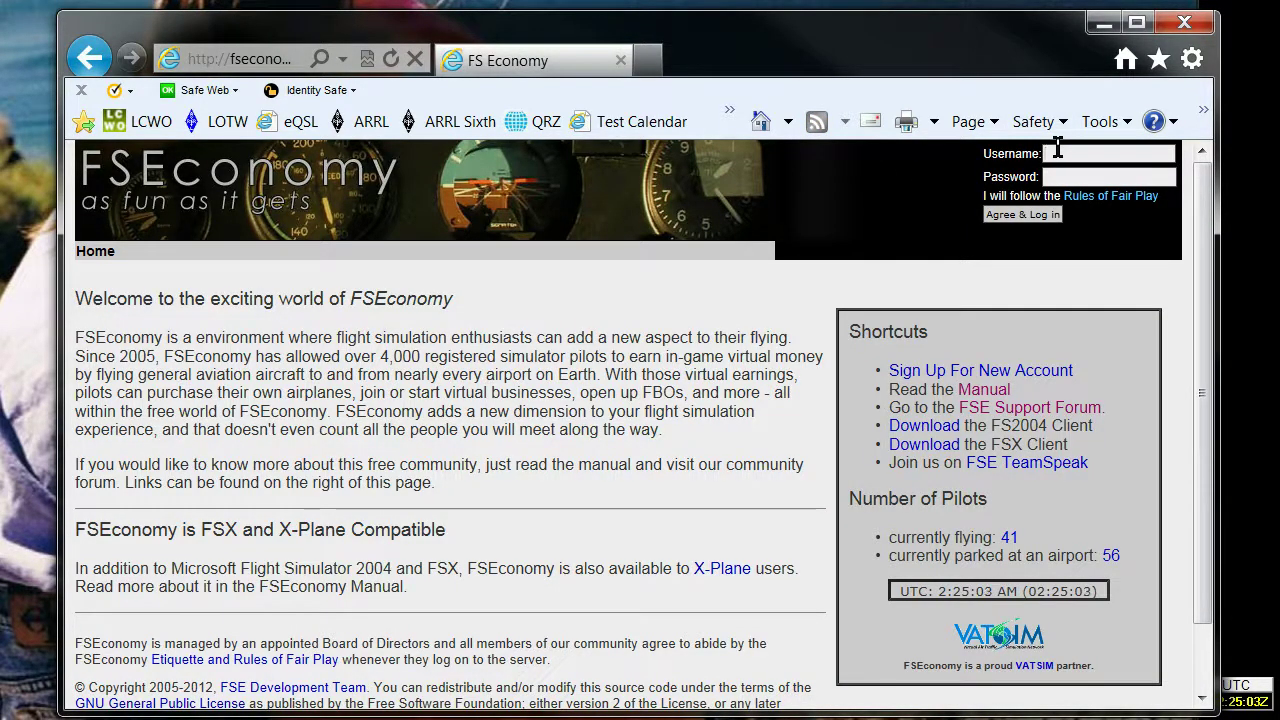
{"action": "left_click", "coordinate": [1022, 214]}
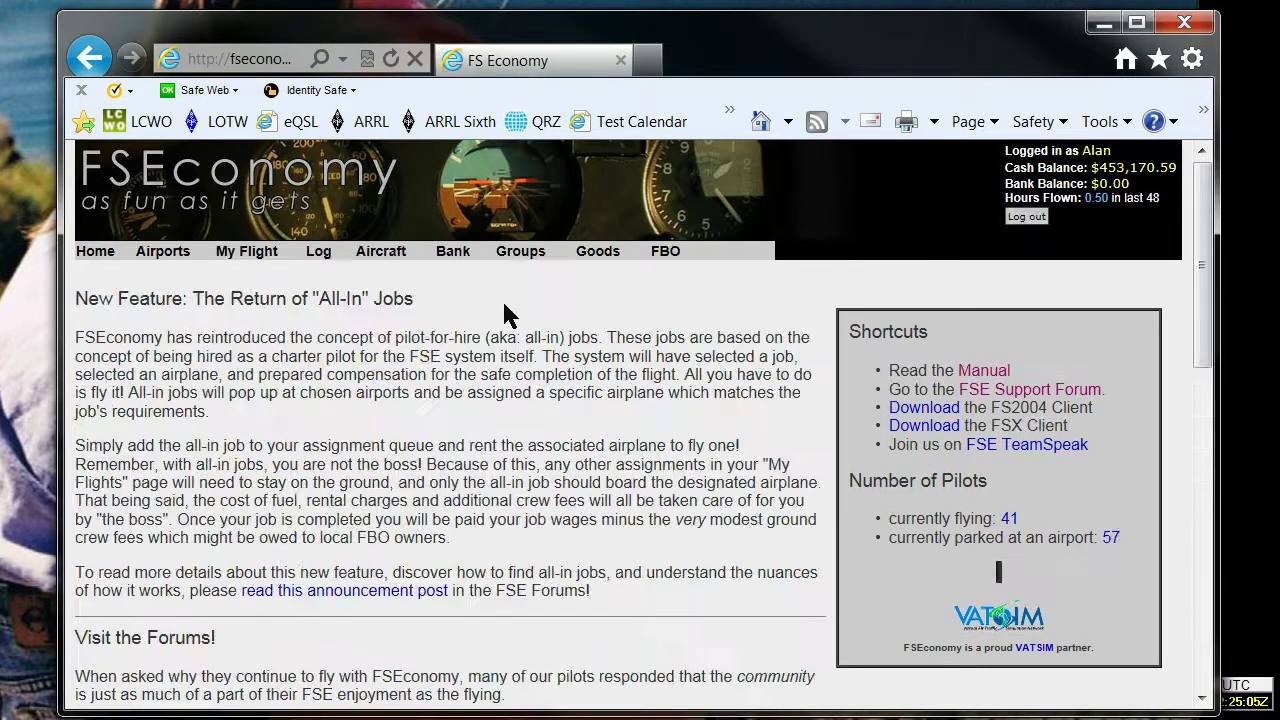
{"action": "mouse_move", "coordinate": [381, 259]}
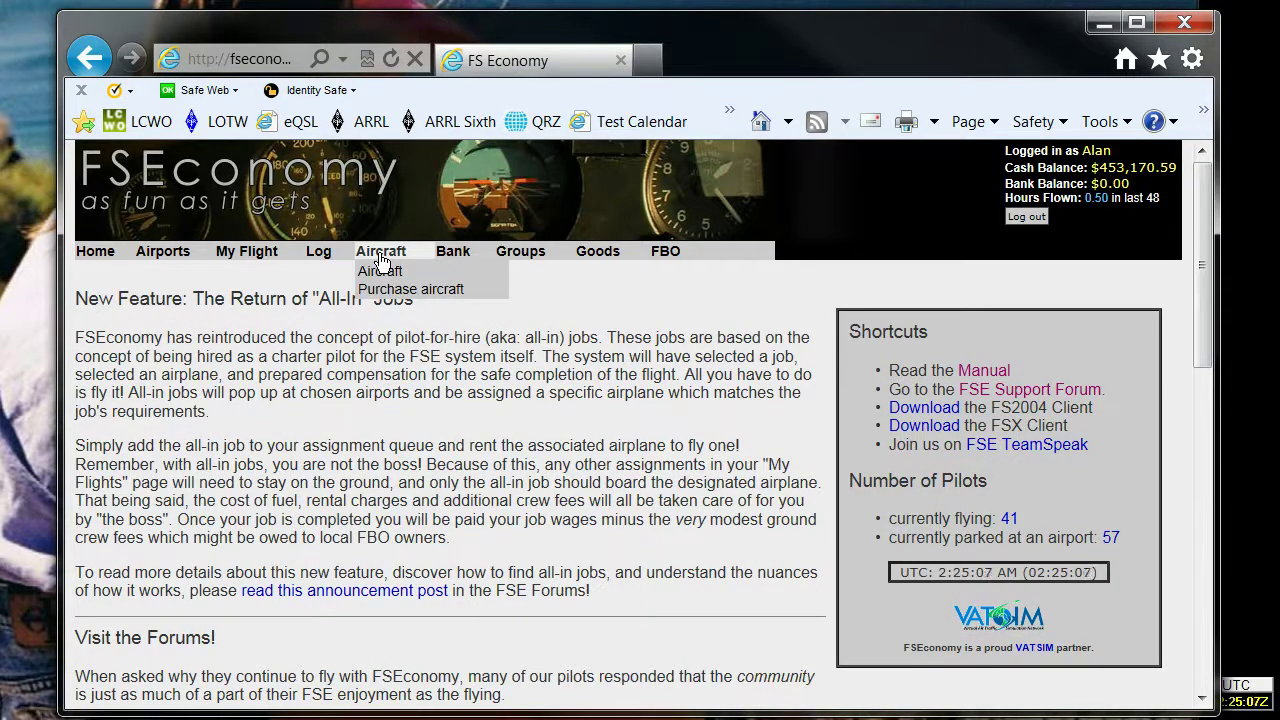
Step: Show the owned-aircraft list with the leased DHC-6 Twin Otter N-ILH2L at PASM
{"action": "left_click", "coordinate": [380, 256]}
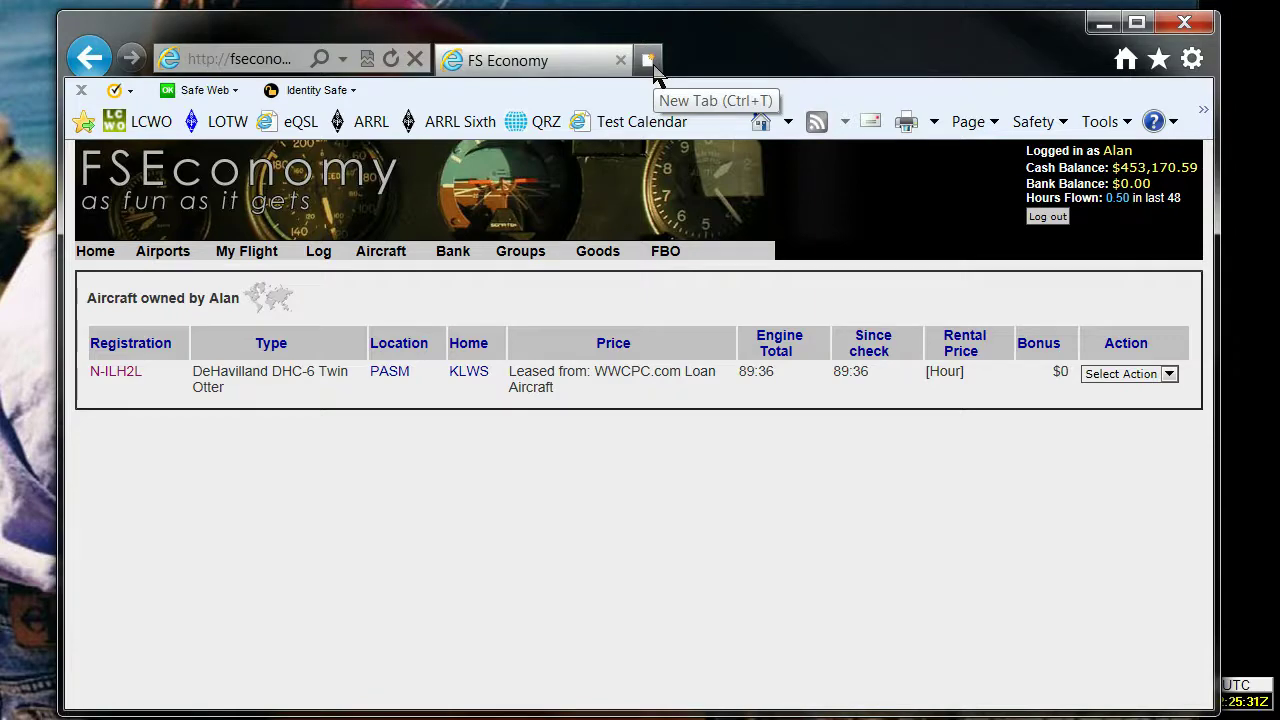
Step: In a new tab, load the WWCPC favourite and its Finance Accounts customer table
{"action": "left_click", "coordinate": [648, 61]}
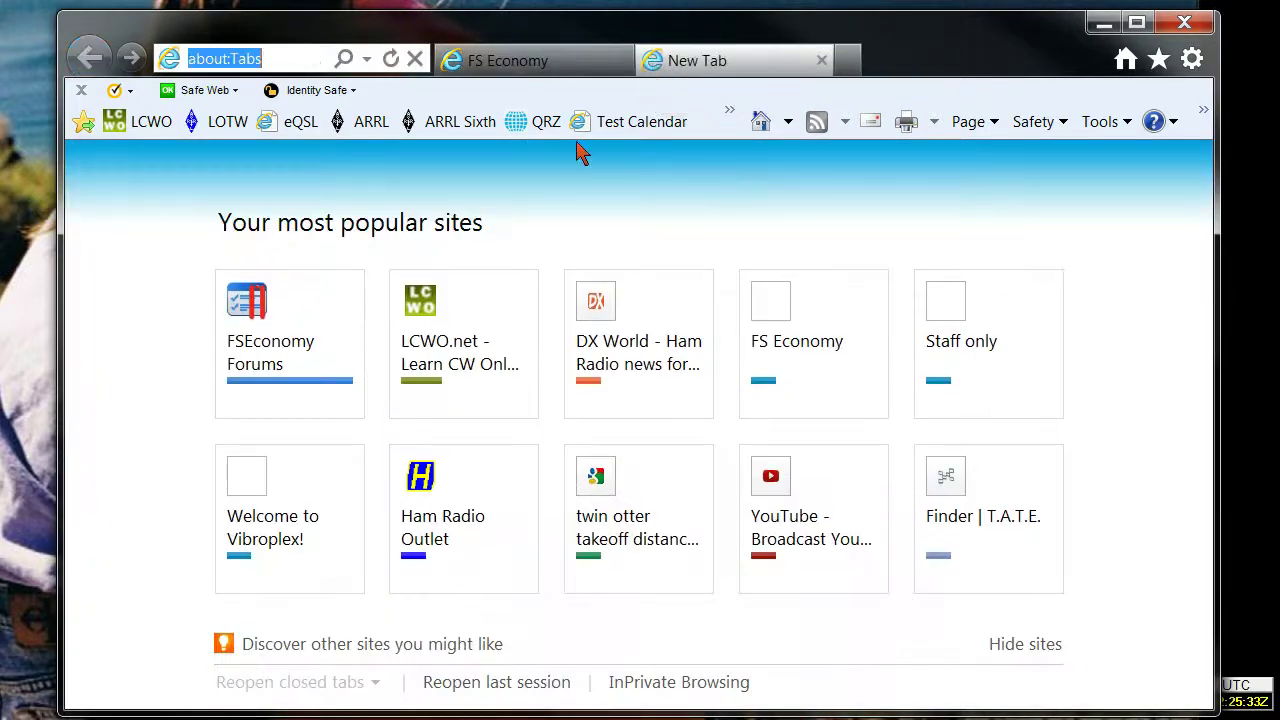
{"action": "left_click", "coordinate": [730, 112]}
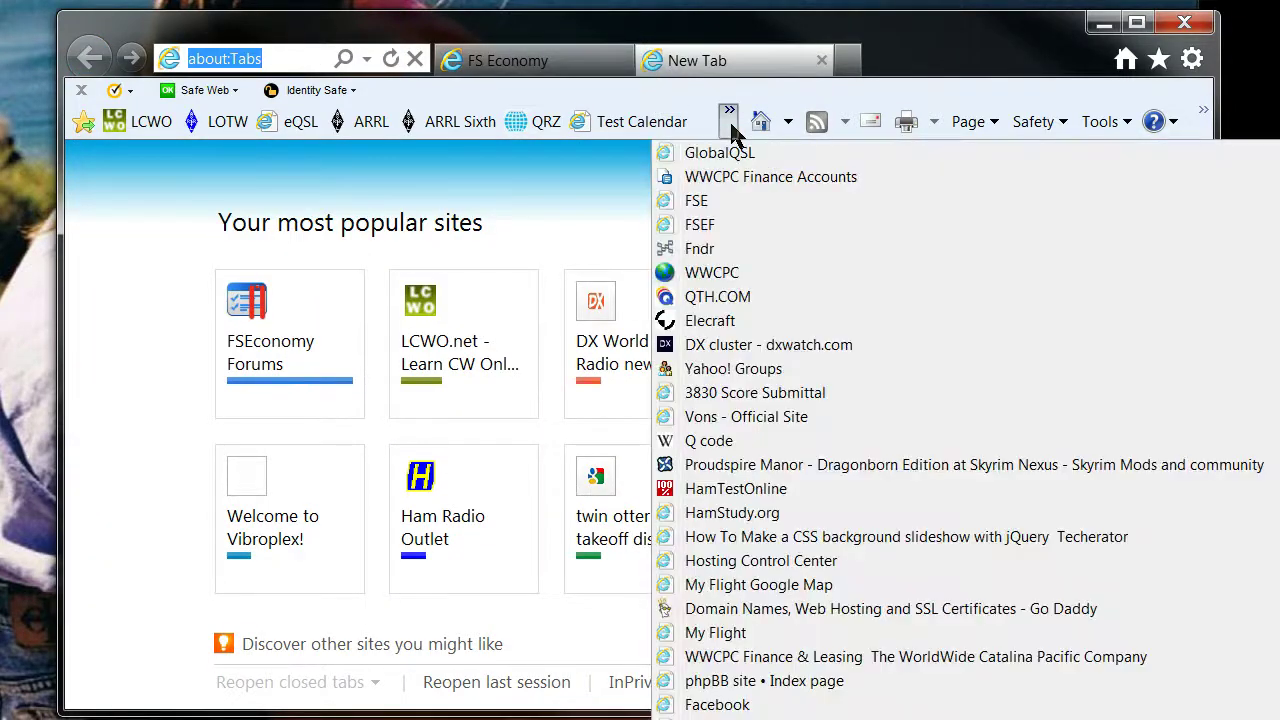
{"action": "left_click", "coordinate": [714, 275]}
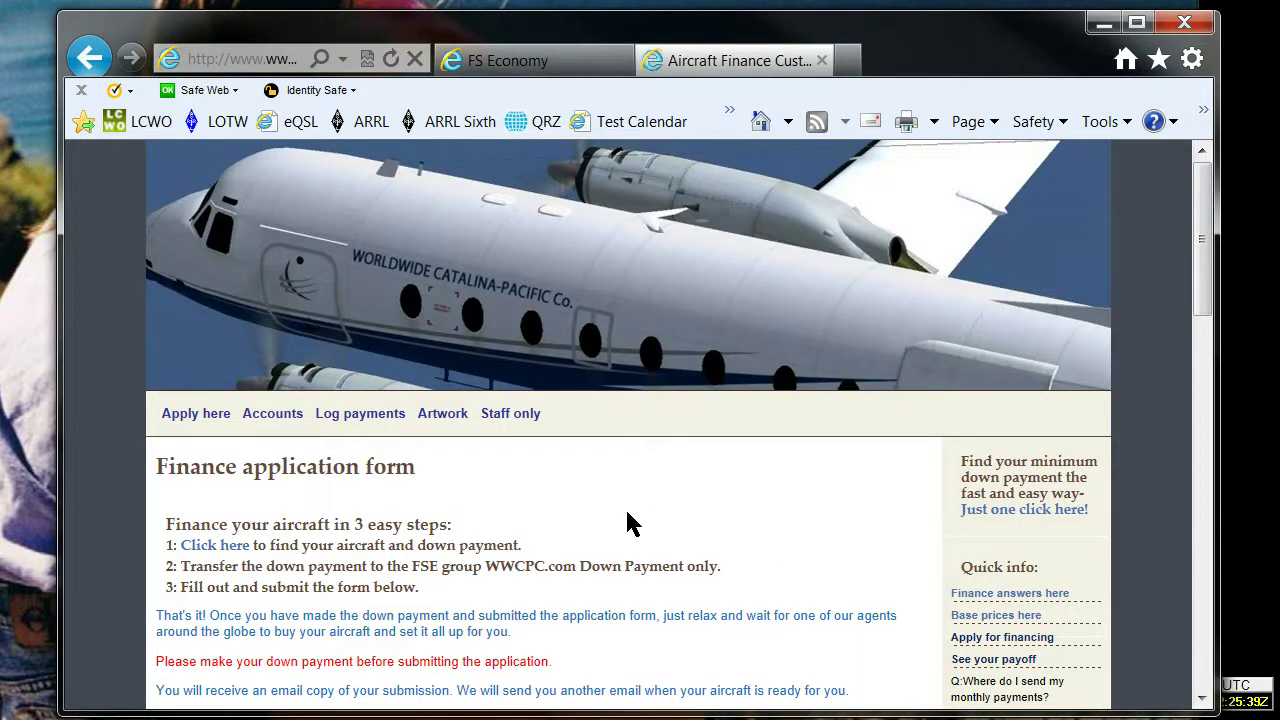
{"action": "left_click", "coordinate": [276, 426]}
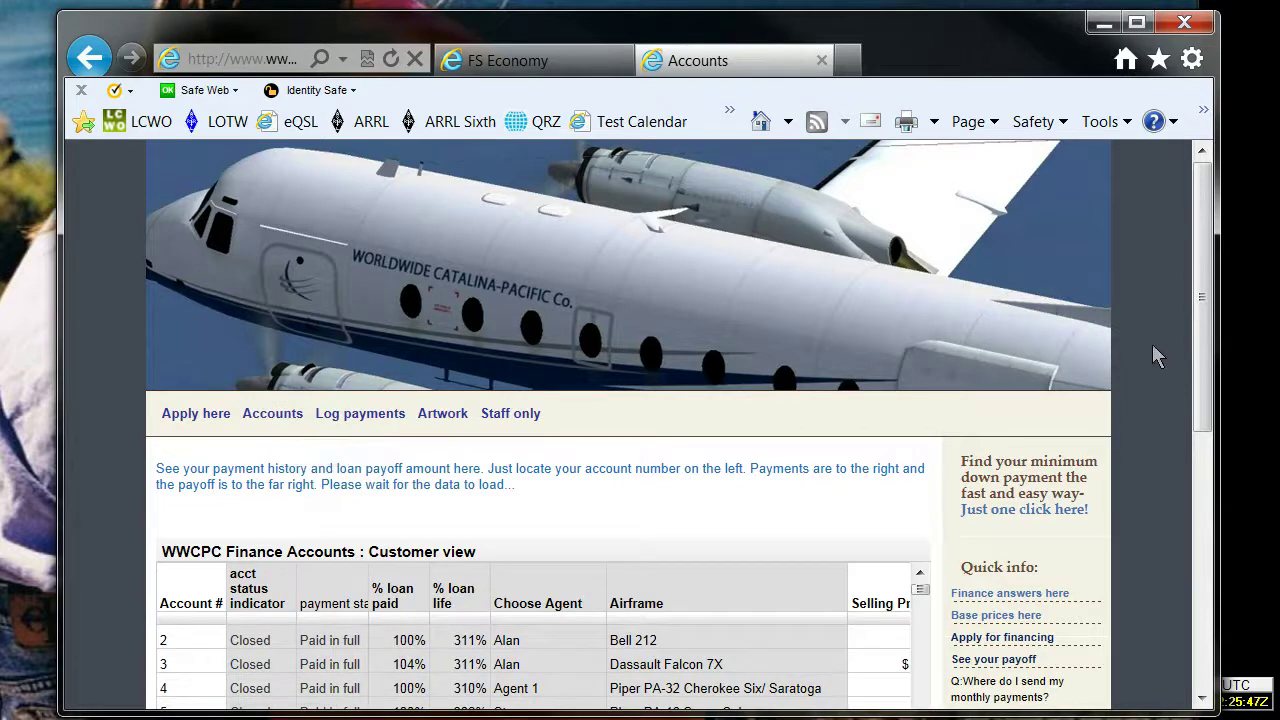
Step: Scroll the accounts table down to account 333, the Twin Otter loan at 17%
{"action": "left_click_drag", "start_coordinate": [1208, 340], "coordinate": [1176, 447]}
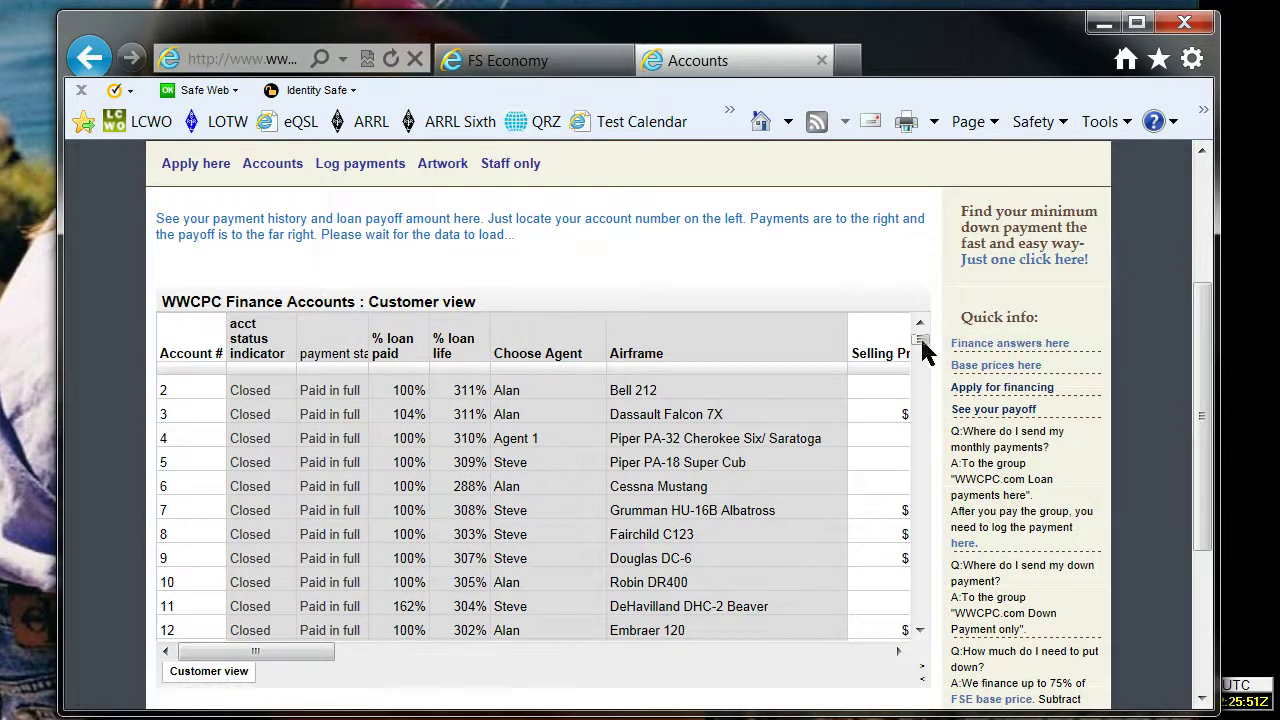
{"action": "left_click_drag", "start_coordinate": [925, 350], "coordinate": [926, 607]}
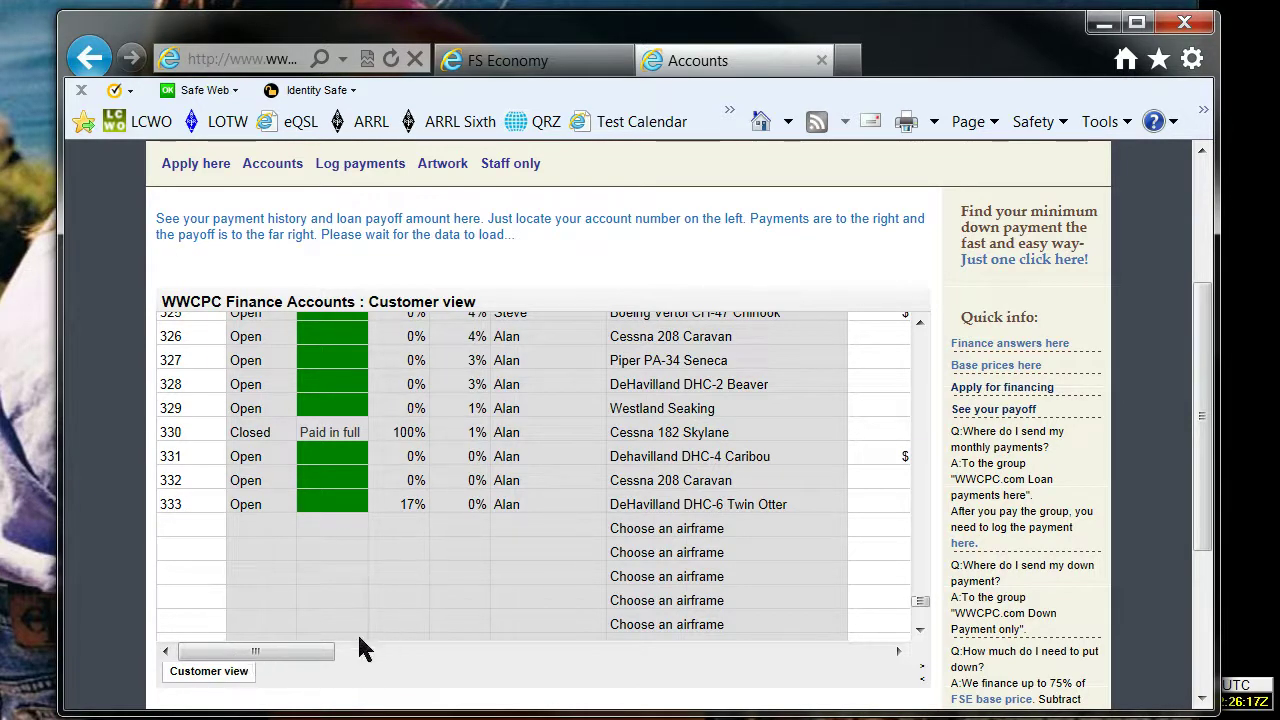
Step: Scroll the table right to the payment columns showing $109,620 paid on 6/30/2012
{"action": "left_click_drag", "start_coordinate": [312, 652], "coordinate": [443, 663]}
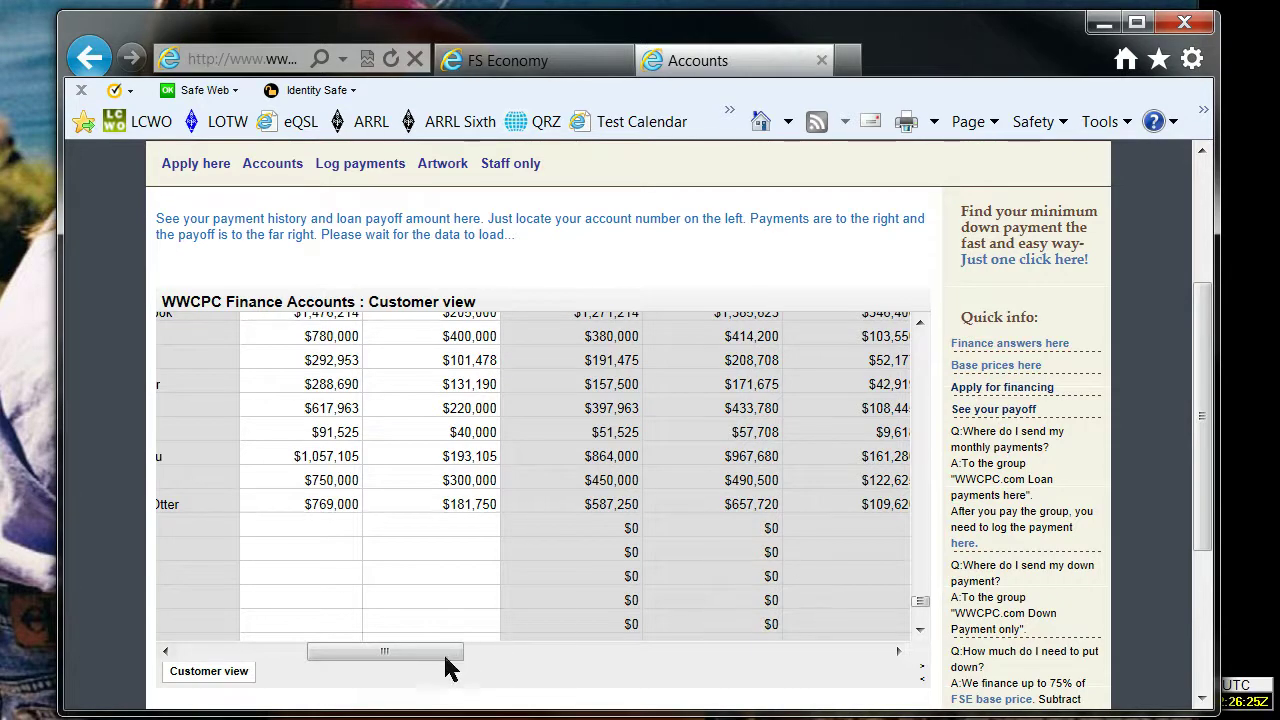
{"action": "left_click_drag", "start_coordinate": [443, 663], "coordinate": [546, 668]}
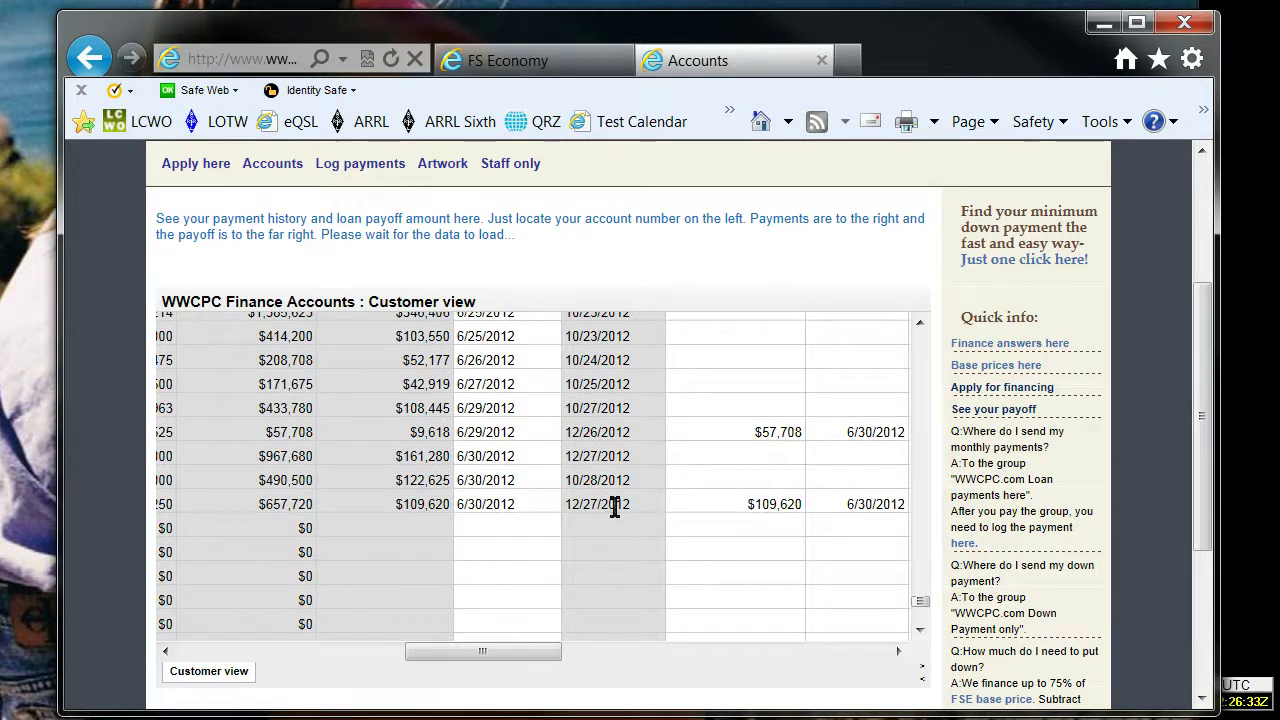
{"action": "left_click_drag", "start_coordinate": [511, 652], "coordinate": [571, 655]}
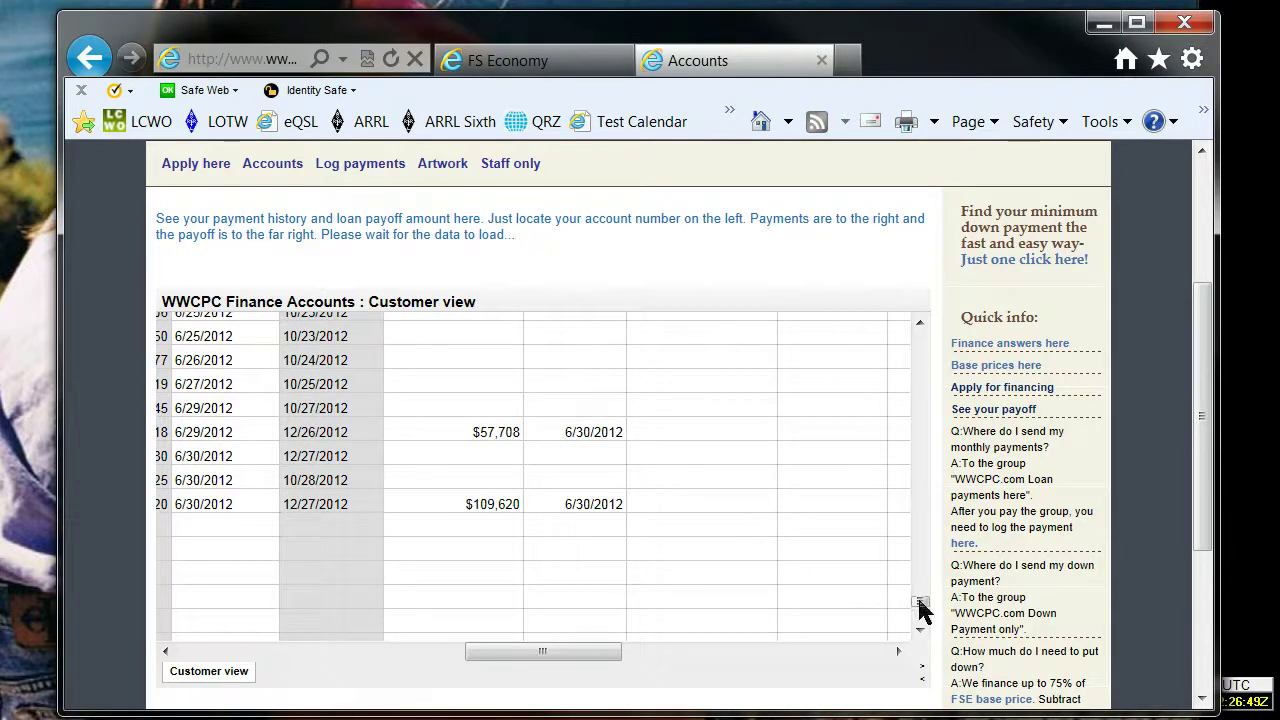
Step: Scroll right to confirm the $548,100 payoff, then back left to the account columns
{"action": "mouse_move", "coordinate": [920, 610]}
{"action": "left_mouse_down"}
{"action": "mouse_move", "coordinate": [920, 335]}
{"action": "mouse_move", "coordinate": [923, 608]}
{"action": "left_mouse_up"}
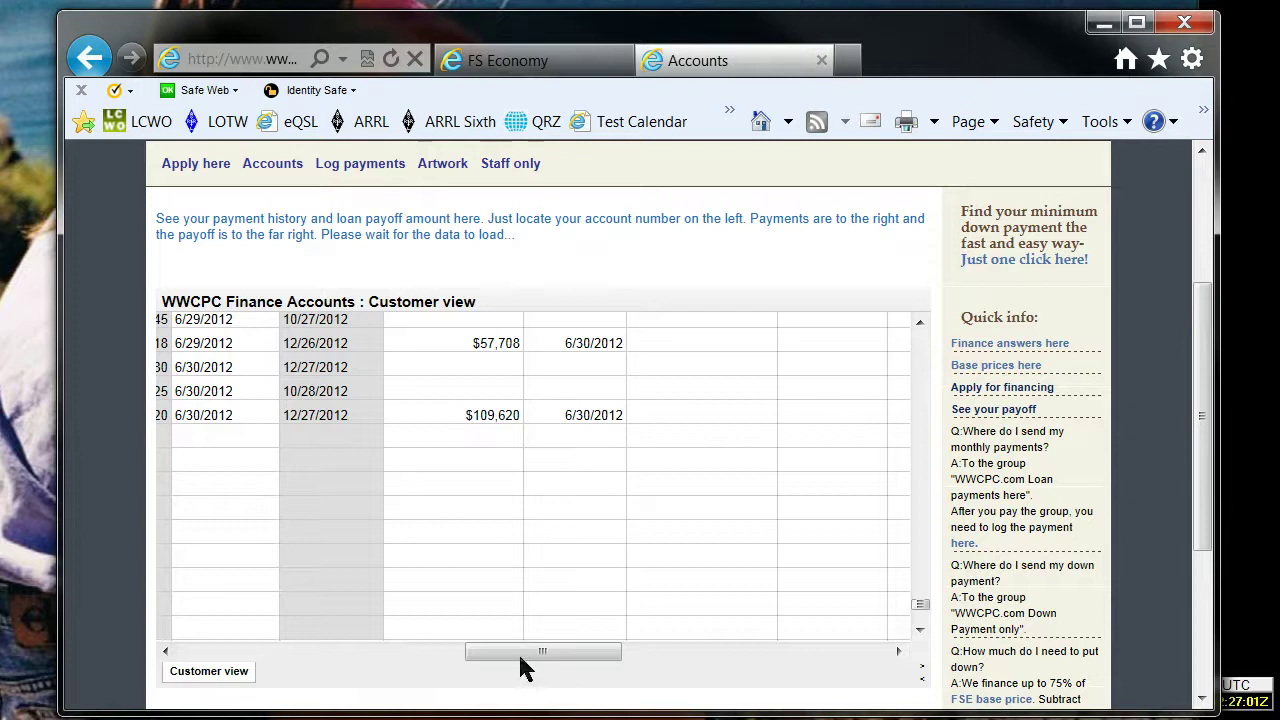
{"action": "left_click_drag", "start_coordinate": [519, 651], "coordinate": [441, 655]}
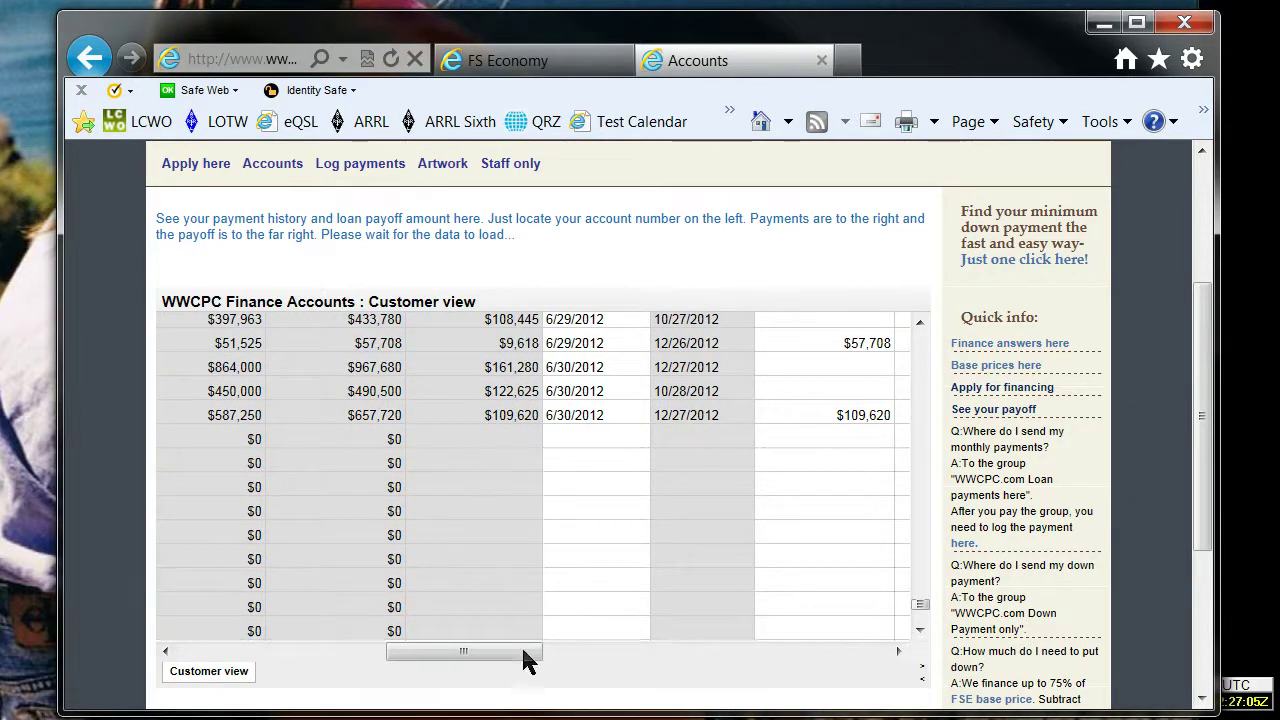
{"action": "left_click_drag", "start_coordinate": [513, 660], "coordinate": [893, 650]}
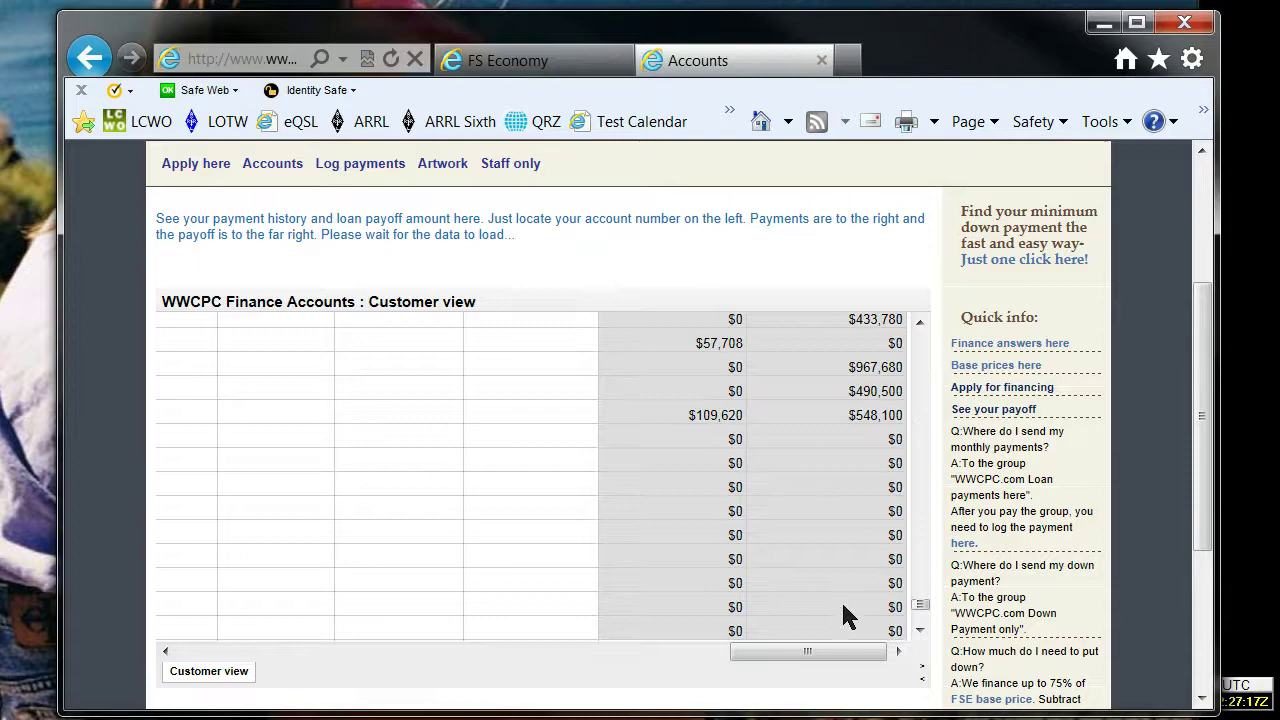
{"action": "left_click_drag", "start_coordinate": [844, 652], "coordinate": [257, 660]}
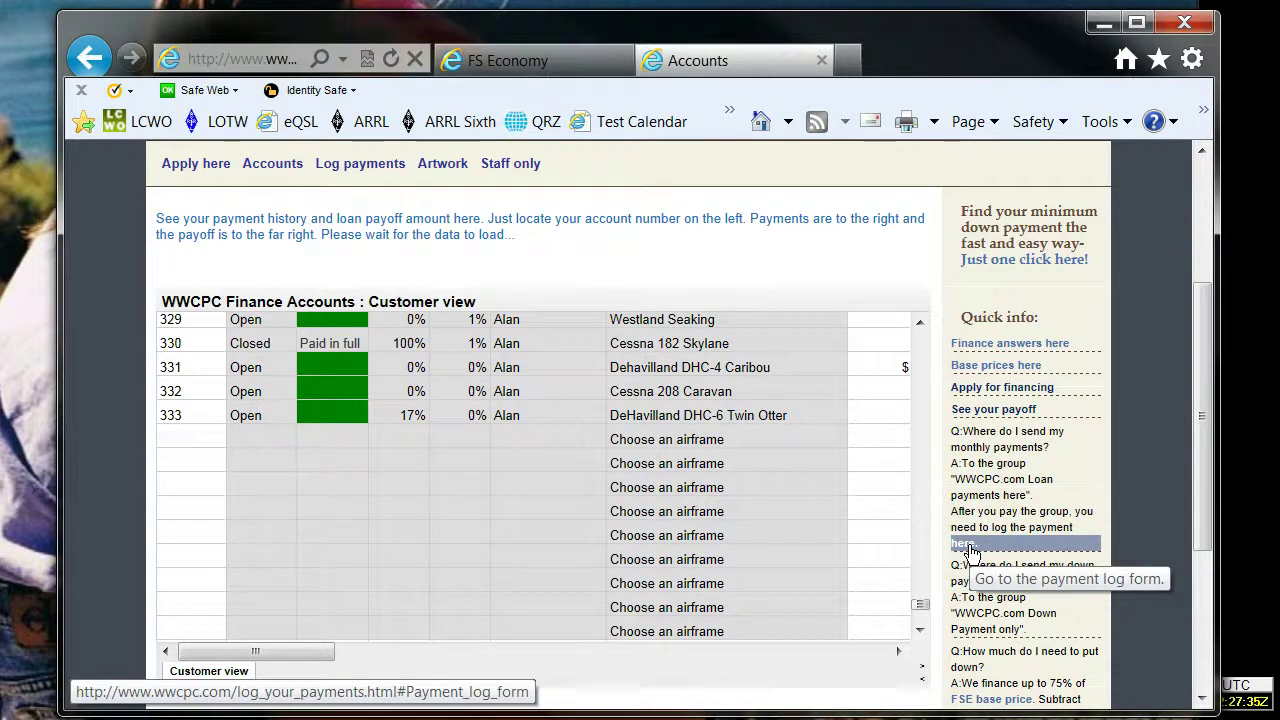
Step: Scroll the WWCPC accounts page back up to the top
{"action": "left_click_drag", "start_coordinate": [1203, 512], "coordinate": [1218, 380]}
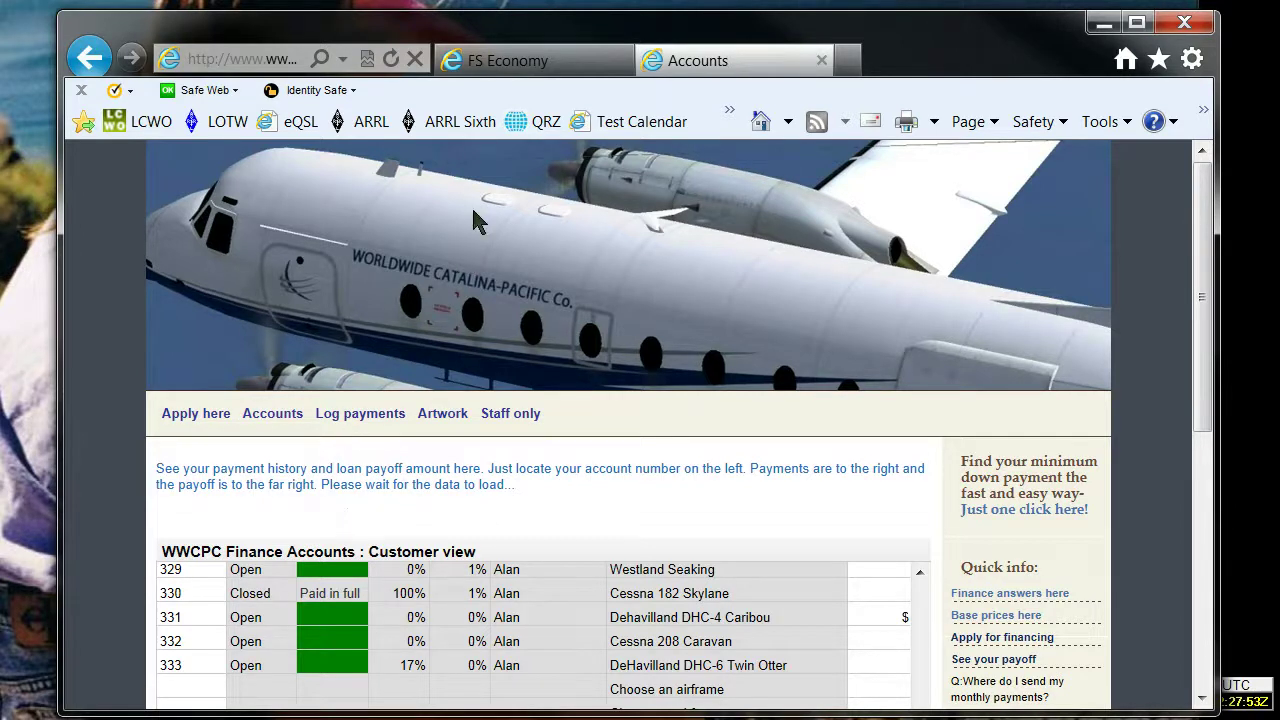
Step: Back in FSEconomy, open the Bank account page showing the $453,170.59 cash balance
{"action": "left_click", "coordinate": [537, 70]}
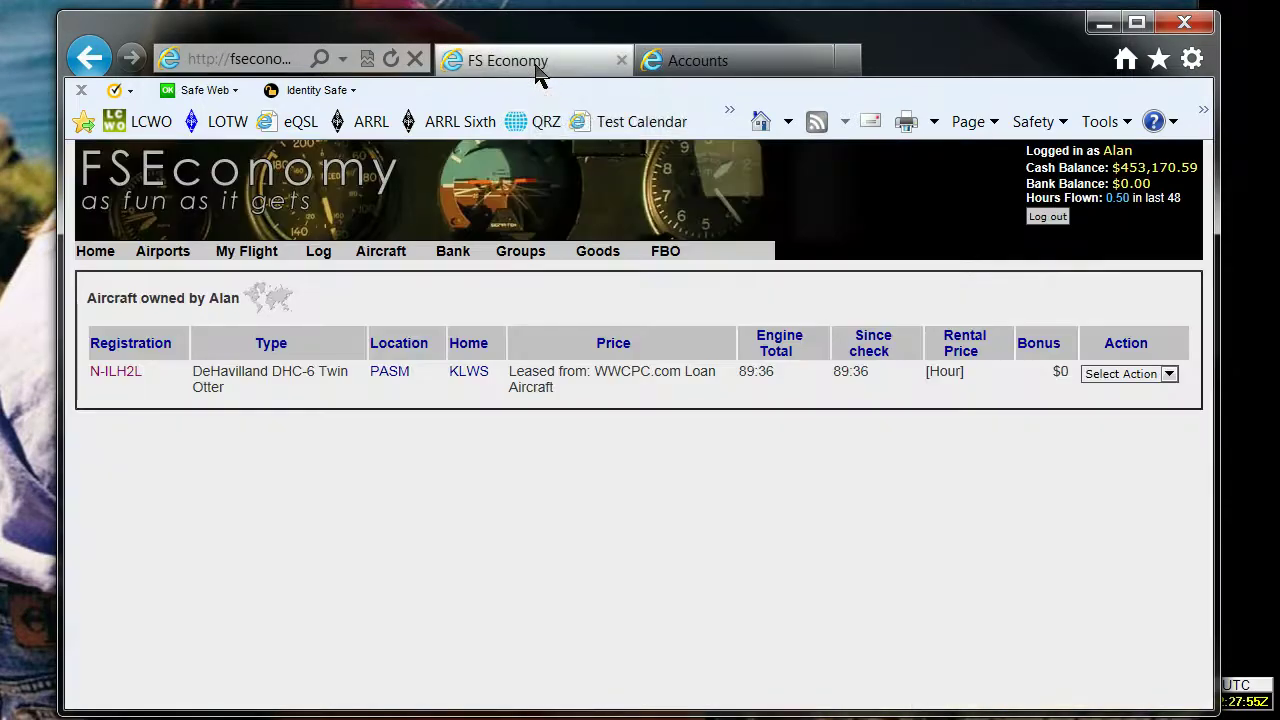
{"action": "mouse_move", "coordinate": [452, 262]}
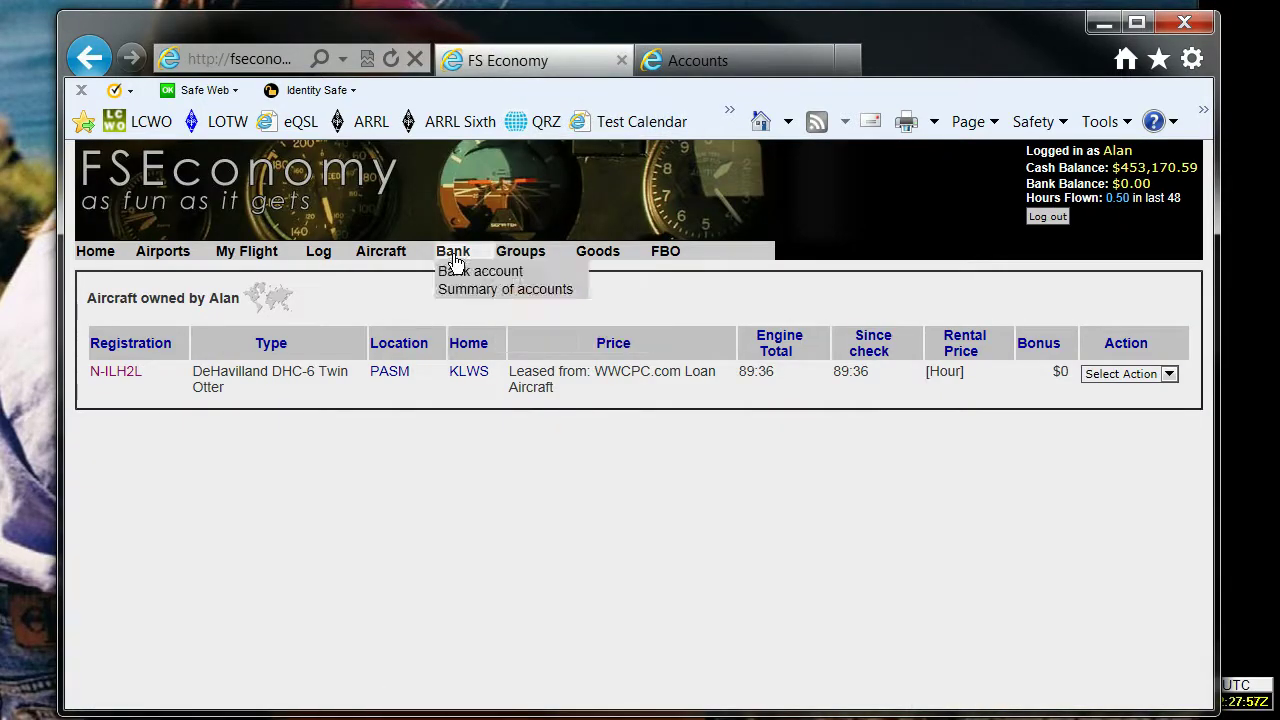
{"action": "left_click", "coordinate": [470, 271]}
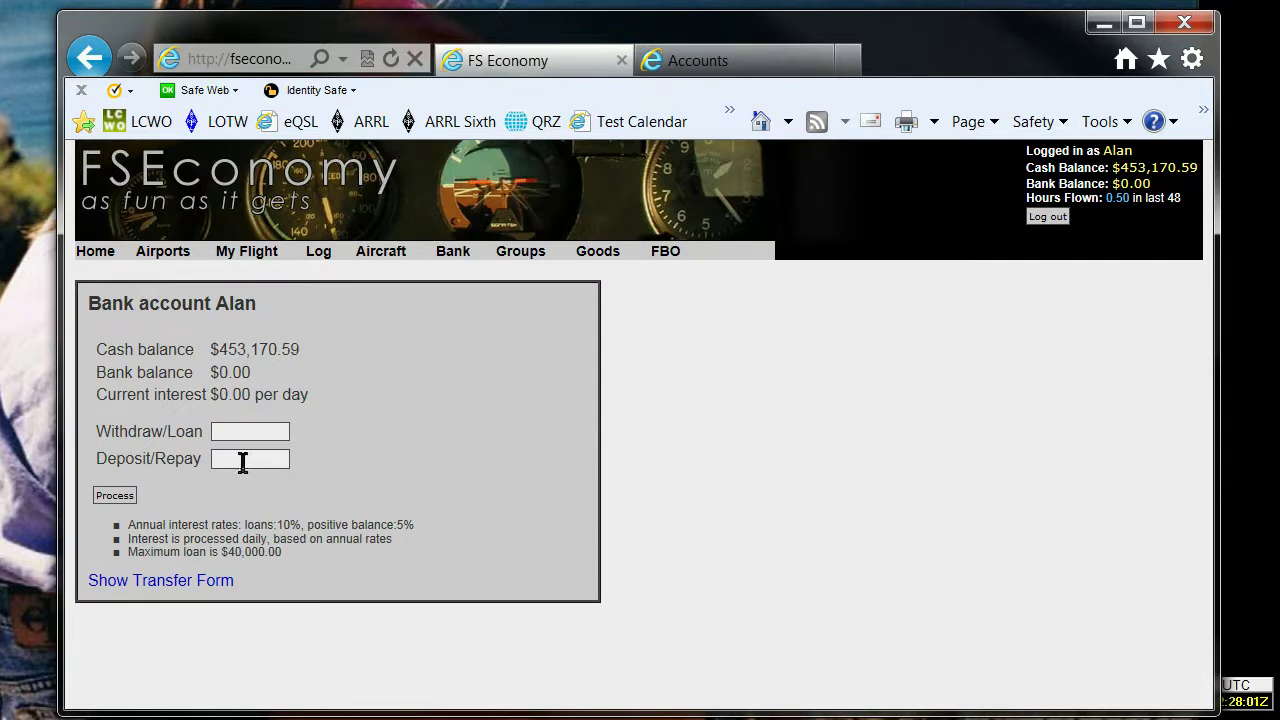
Step: Fill the transfer form with amount 109620 and comment 'payment 1 acct 333'
{"action": "left_click", "coordinate": [179, 586]}
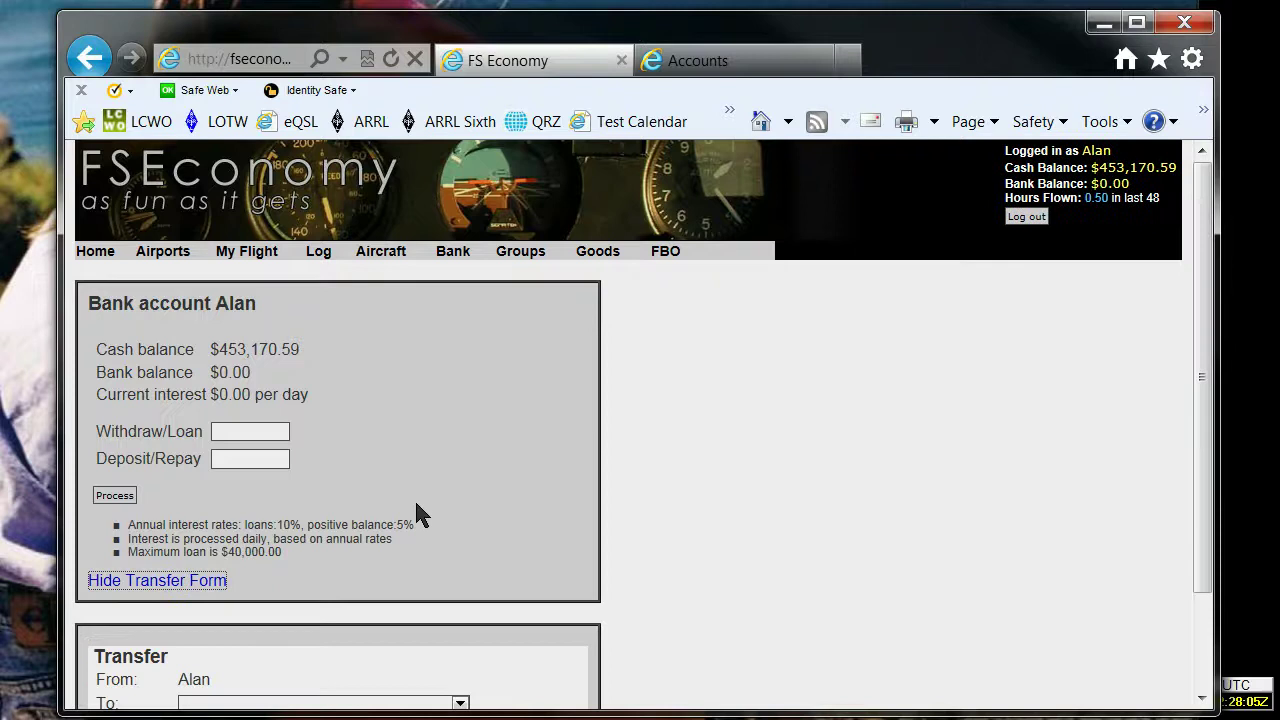
{"action": "scroll", "coordinate": [414, 498], "scroll_direction": "down", "scroll_amount": 2}
{"action": "left_click", "coordinate": [200, 606]}
{"action": "right_click", "coordinate": [204, 607]}
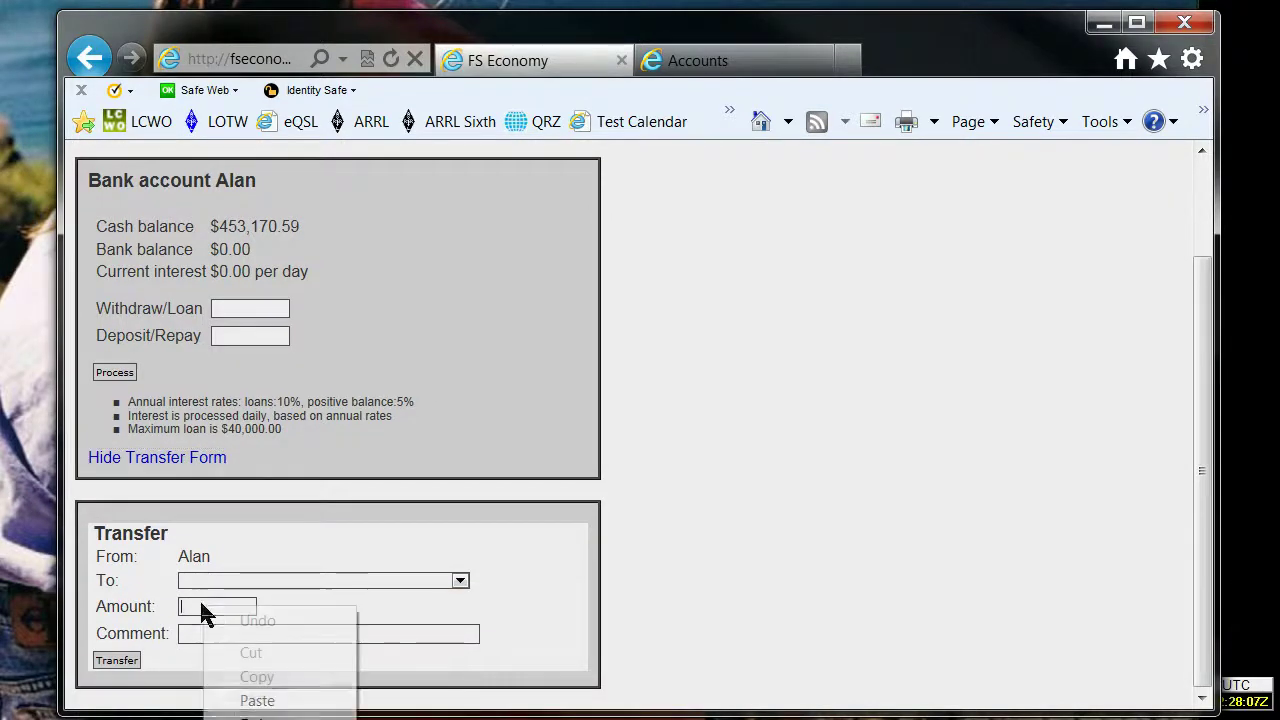
{"action": "left_click", "coordinate": [254, 703]}
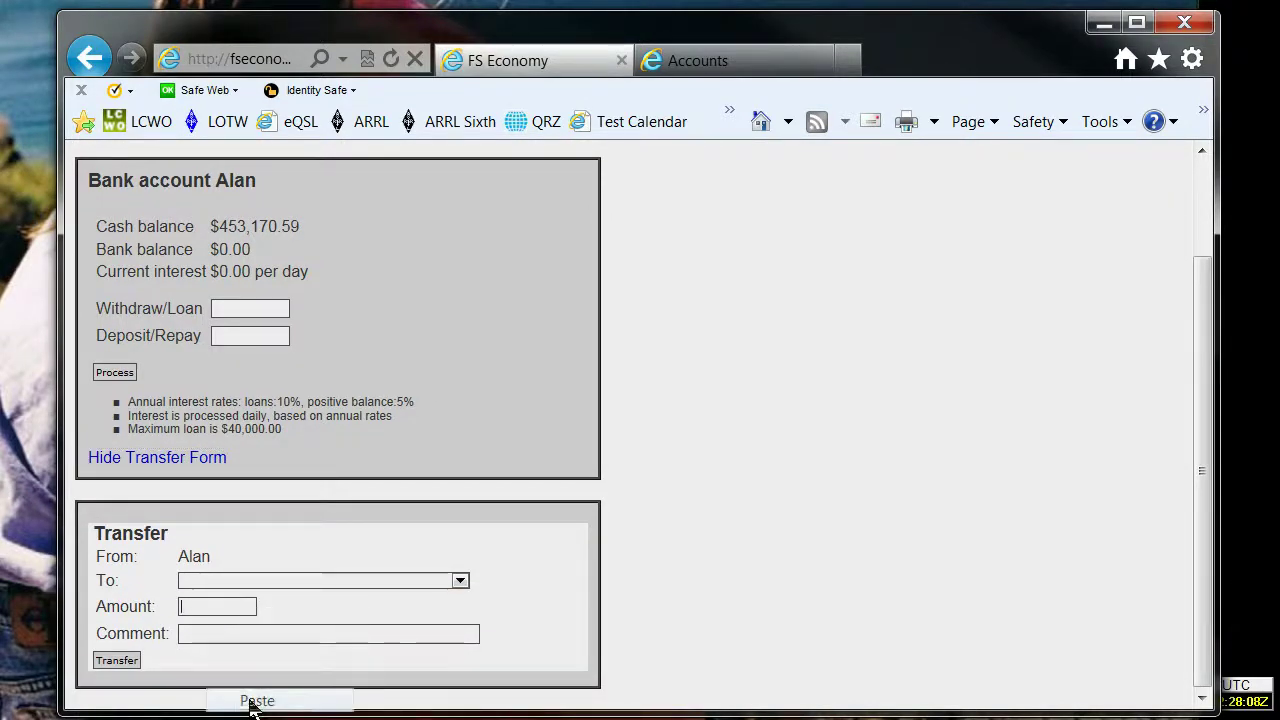
{"action": "left_click", "coordinate": [208, 607]}
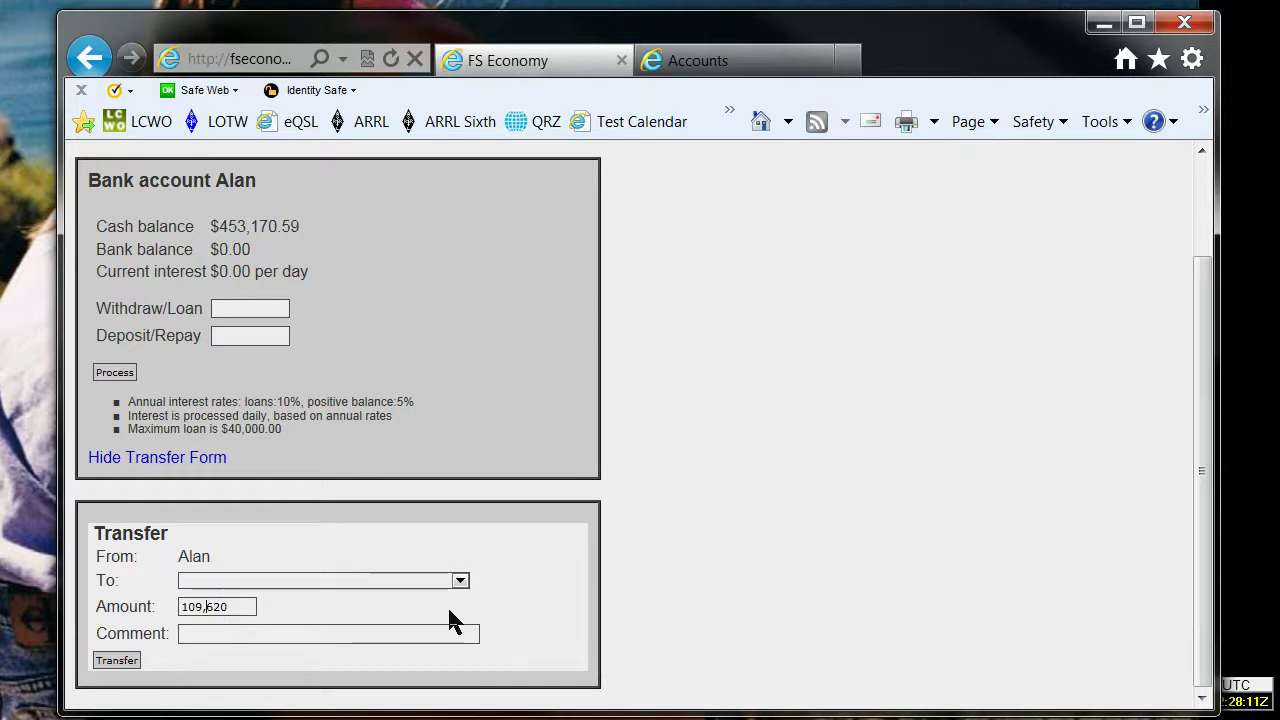
{"action": "key", "text": "BackSpace"}
{"action": "left_click", "coordinate": [376, 638]}
{"action": "type", "text": "pa"}
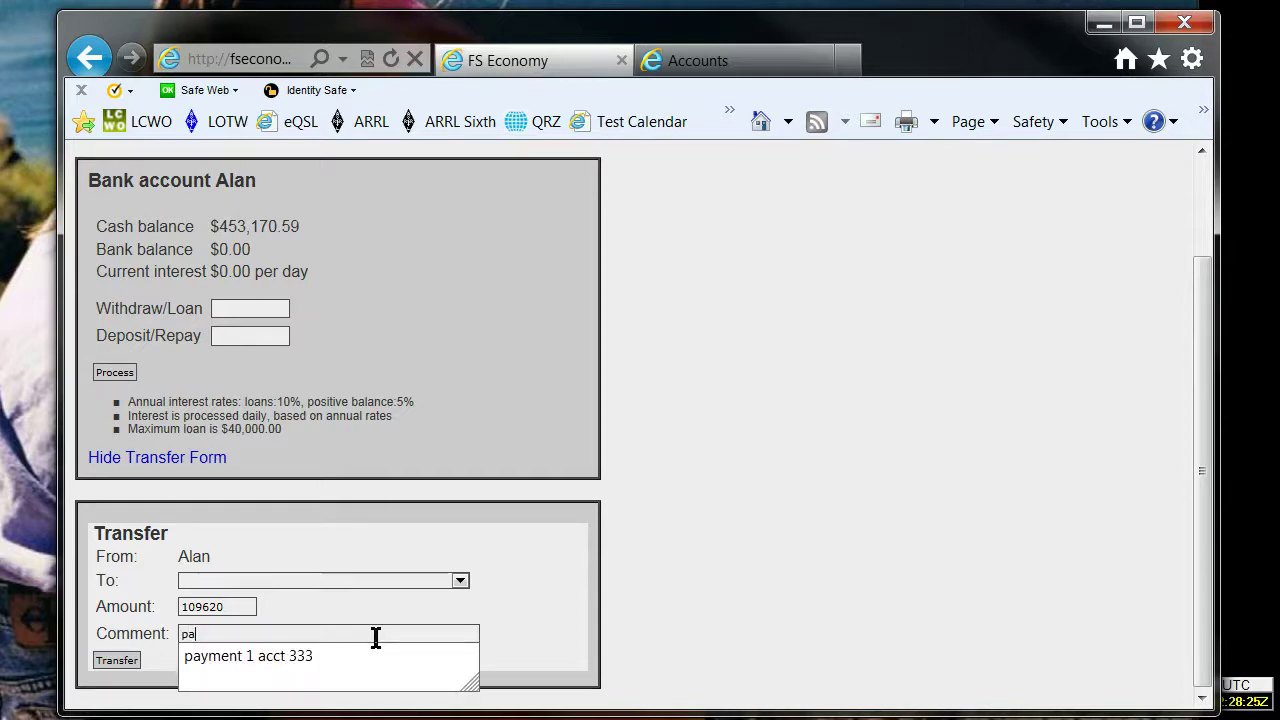
{"action": "left_click", "coordinate": [333, 666]}
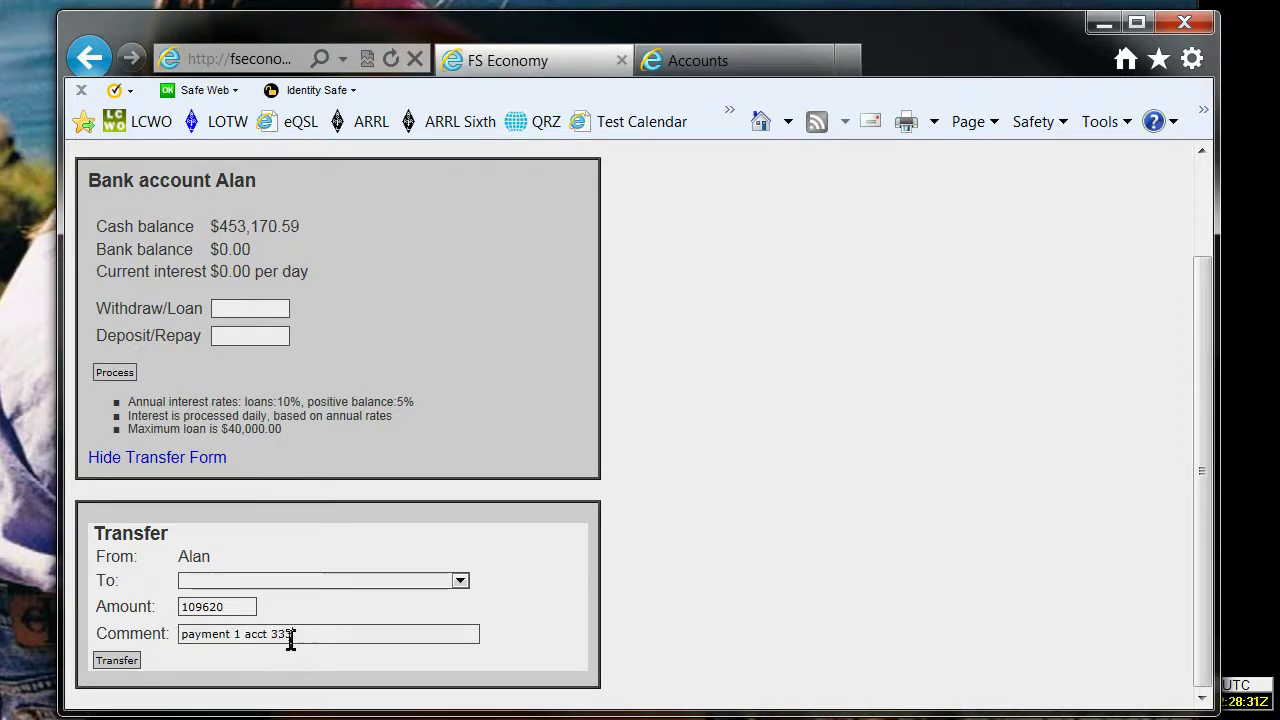
Step: Send the transfer to the recipient 'WWCPC.com Loan payments here'
{"action": "left_click", "coordinate": [461, 583]}
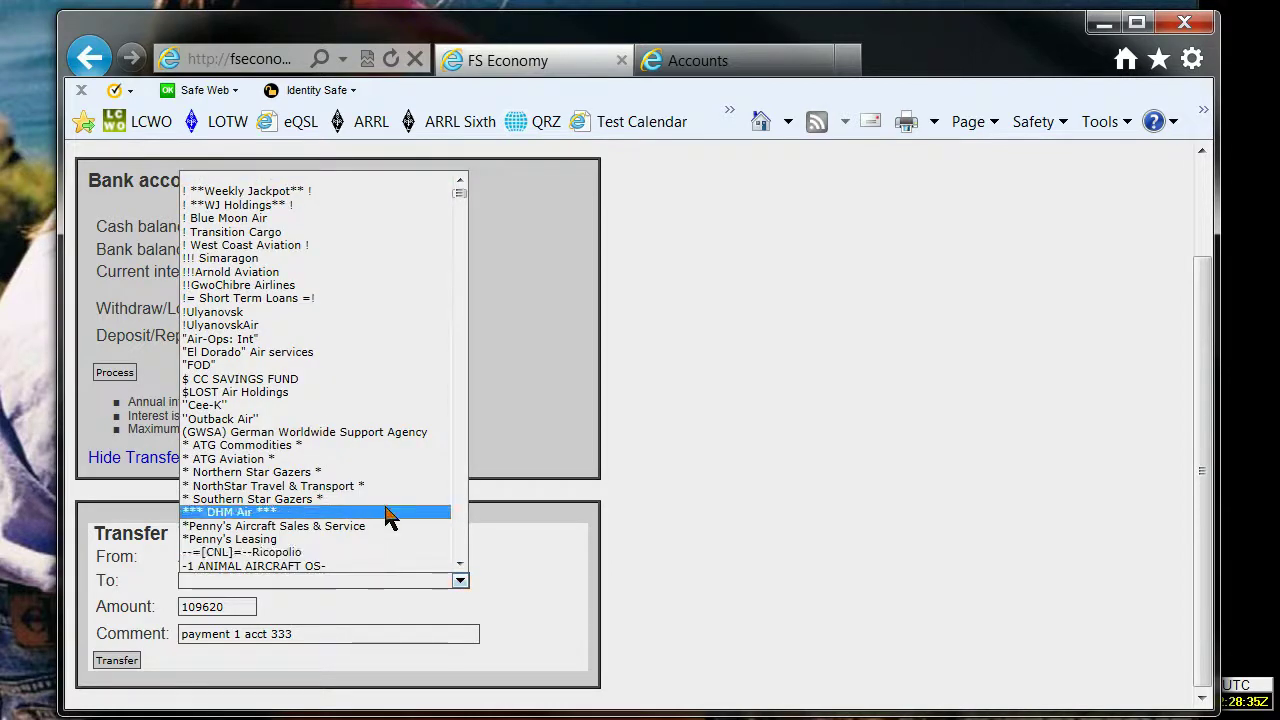
{"action": "type", "text": "wwcpc f"}
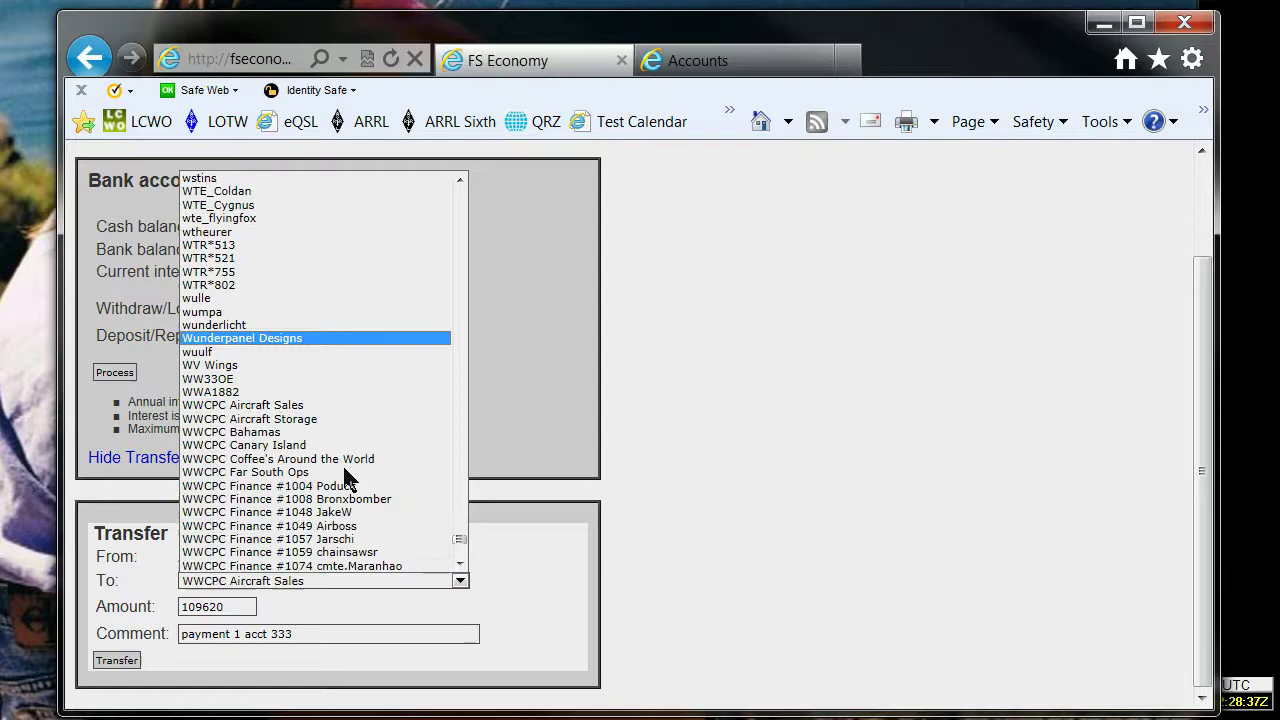
{"action": "scroll", "coordinate": [345, 478], "scroll_direction": "down", "scroll_amount": 18}
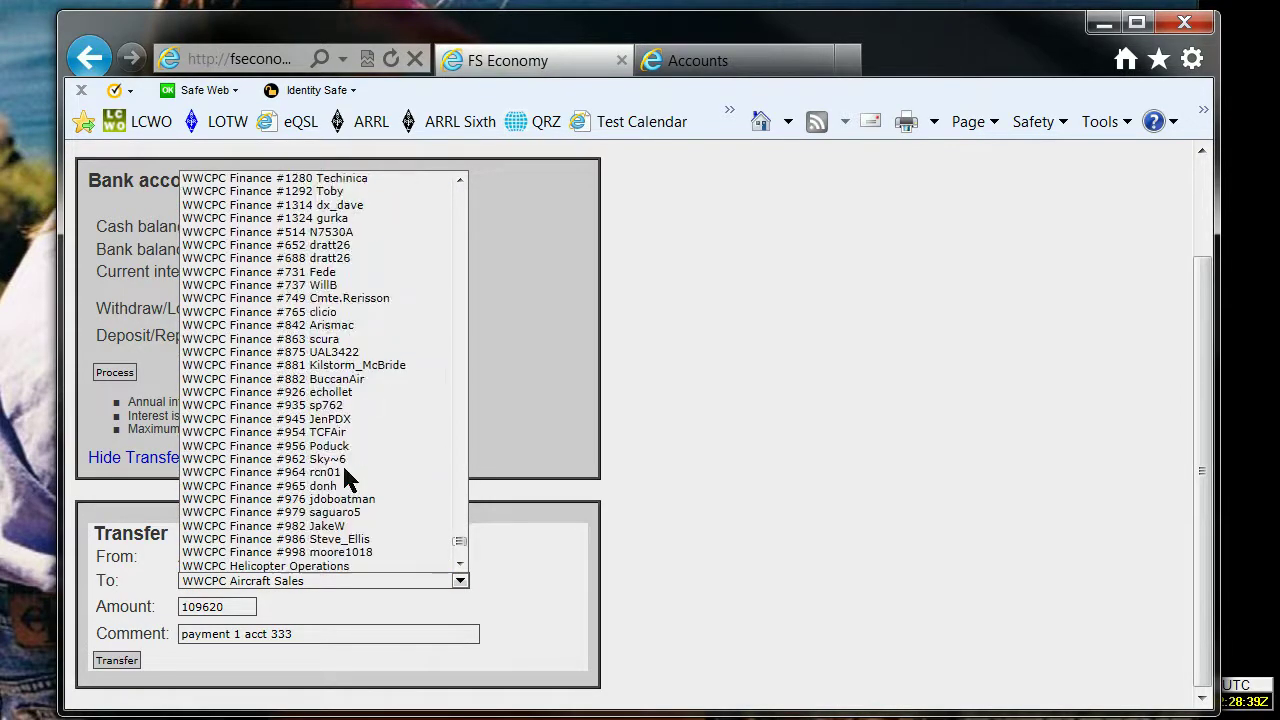
{"action": "scroll", "coordinate": [345, 478], "scroll_direction": "down", "scroll_amount": 5}
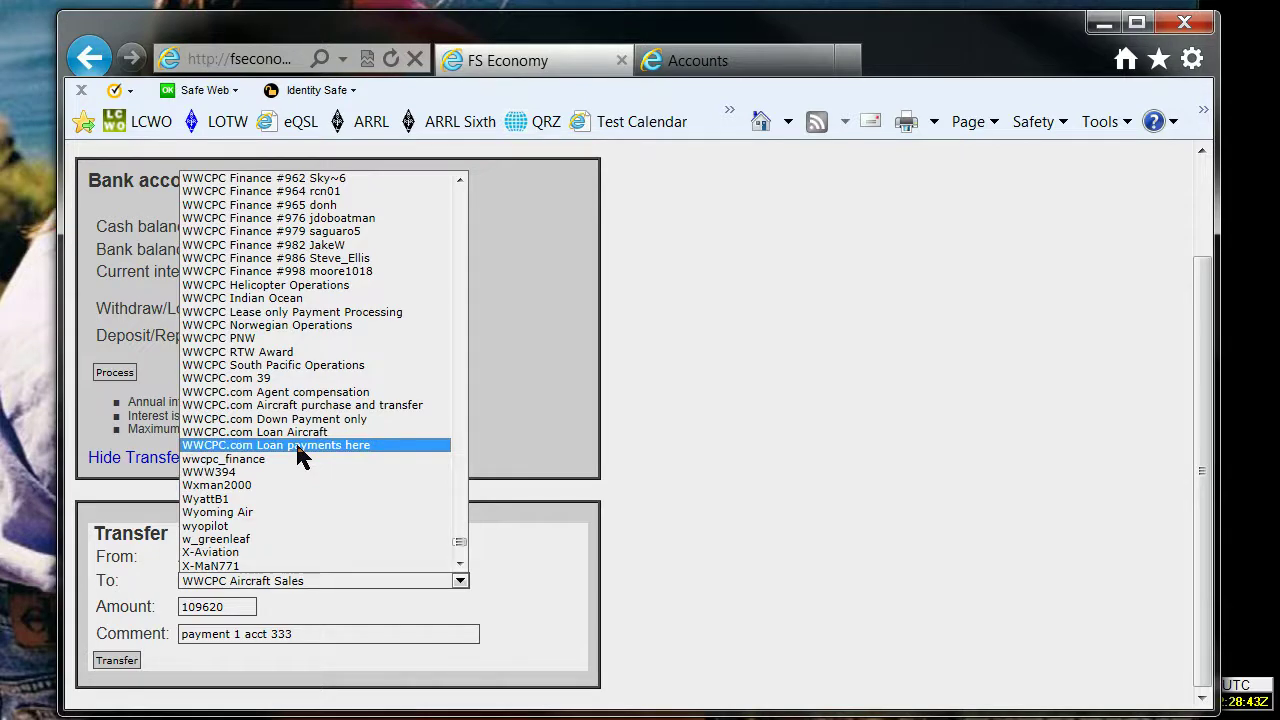
{"action": "left_click", "coordinate": [303, 445]}
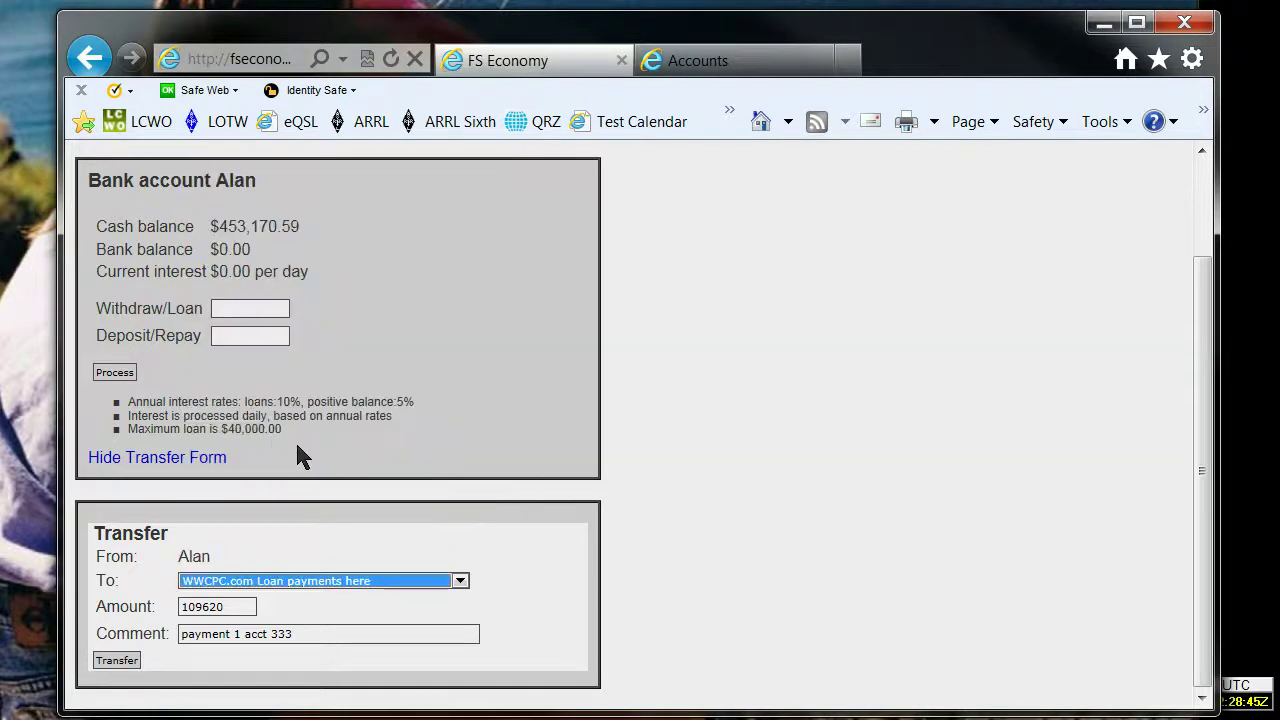
{"action": "left_click", "coordinate": [117, 661]}
Step: Open the Log payments form from Accounts and enter the Twin Otter loan's account number
{"action": "left_click", "coordinate": [697, 62]}
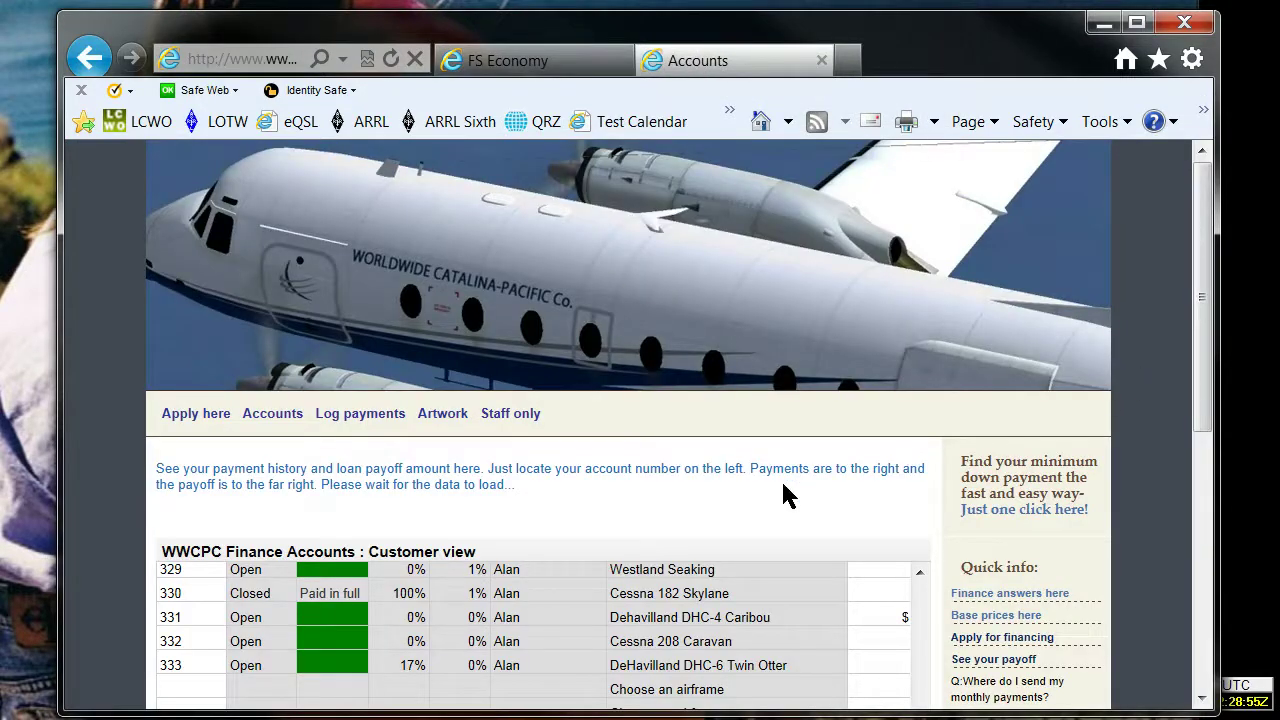
{"action": "left_click", "coordinate": [358, 418]}
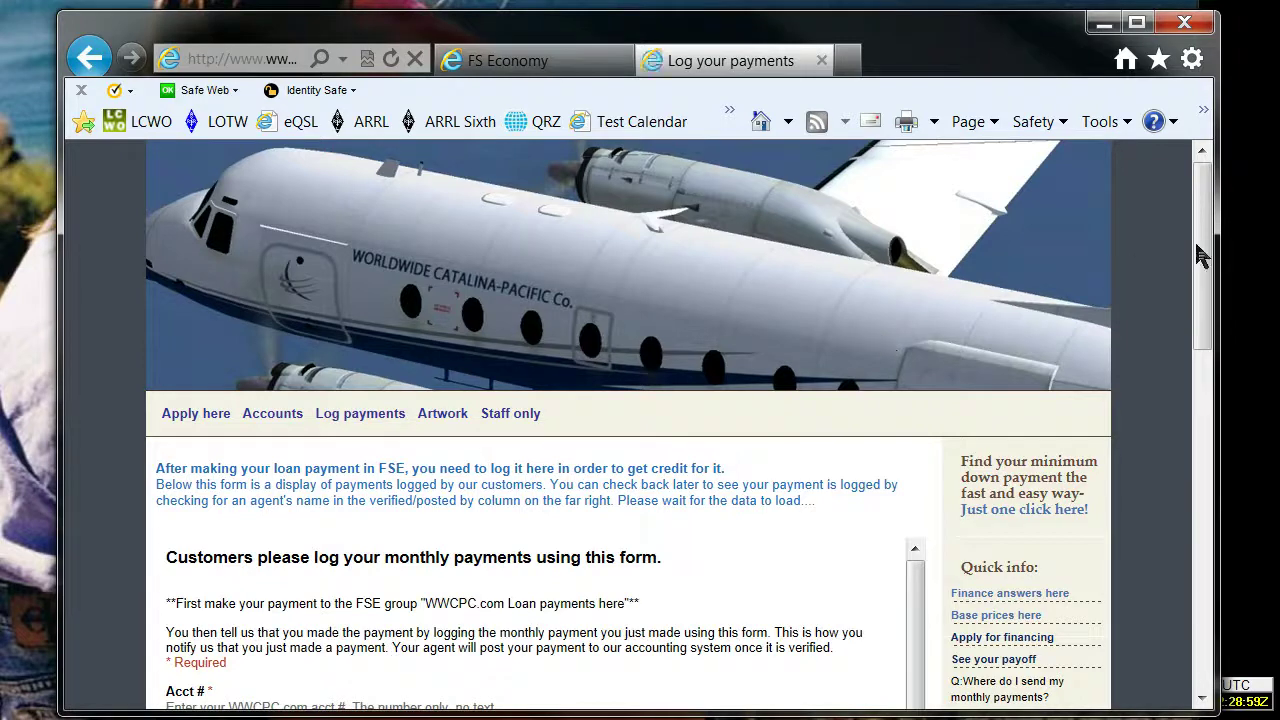
{"action": "left_click_drag", "start_coordinate": [1202, 255], "coordinate": [1201, 410]}
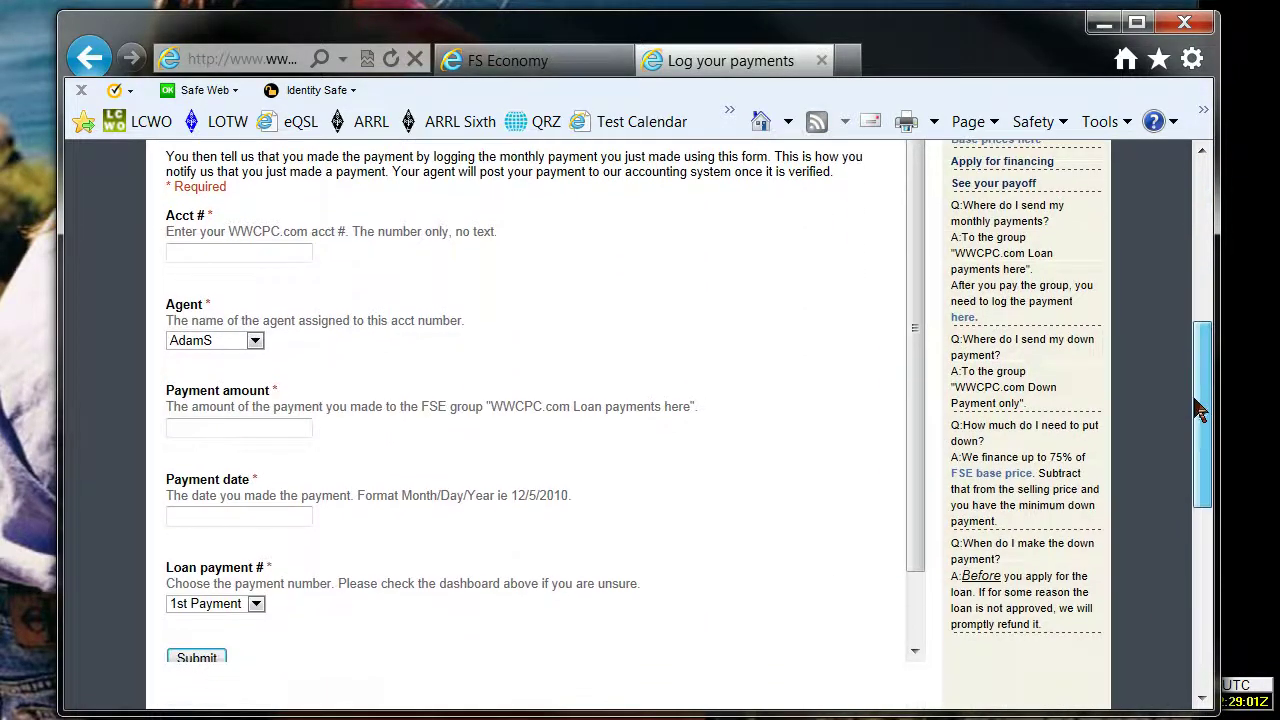
{"action": "left_click", "coordinate": [214, 254]}
{"action": "type", "text": "3"}
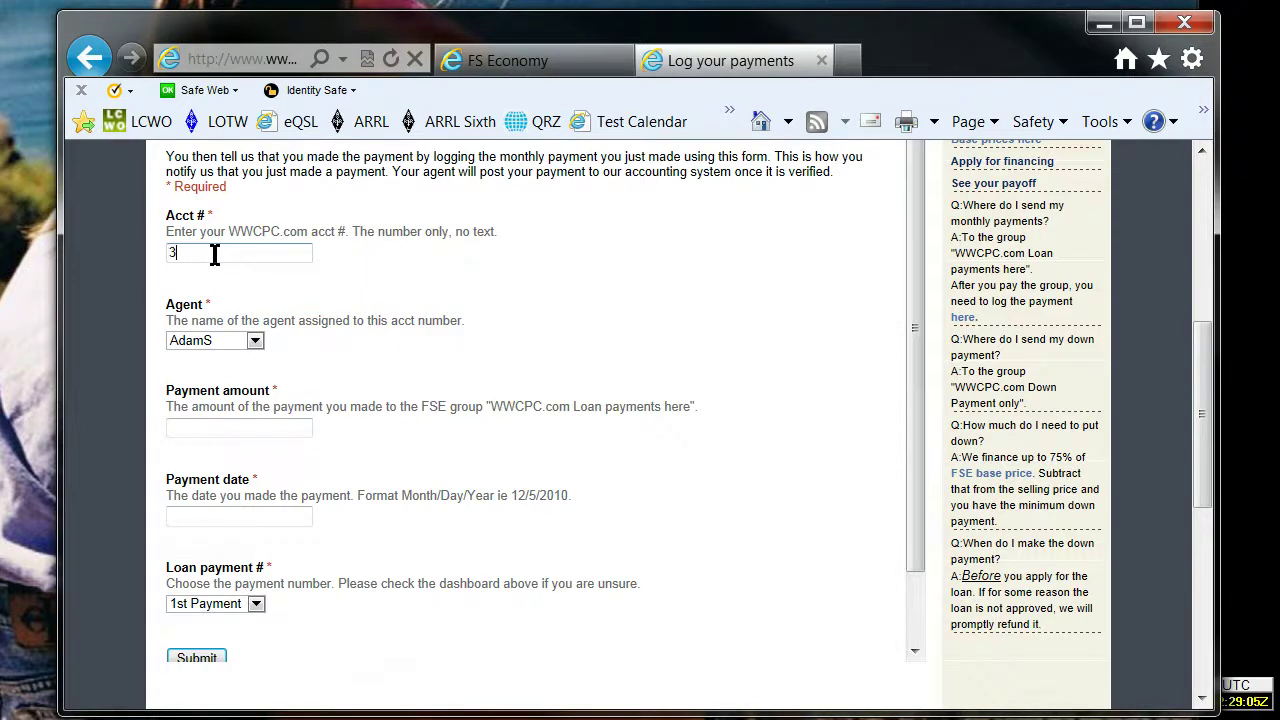
{"action": "type", "text": "33"}
Step: Choose the account's assigned agent and paste in the 109,620 payment amount
{"action": "left_click", "coordinate": [255, 340]}
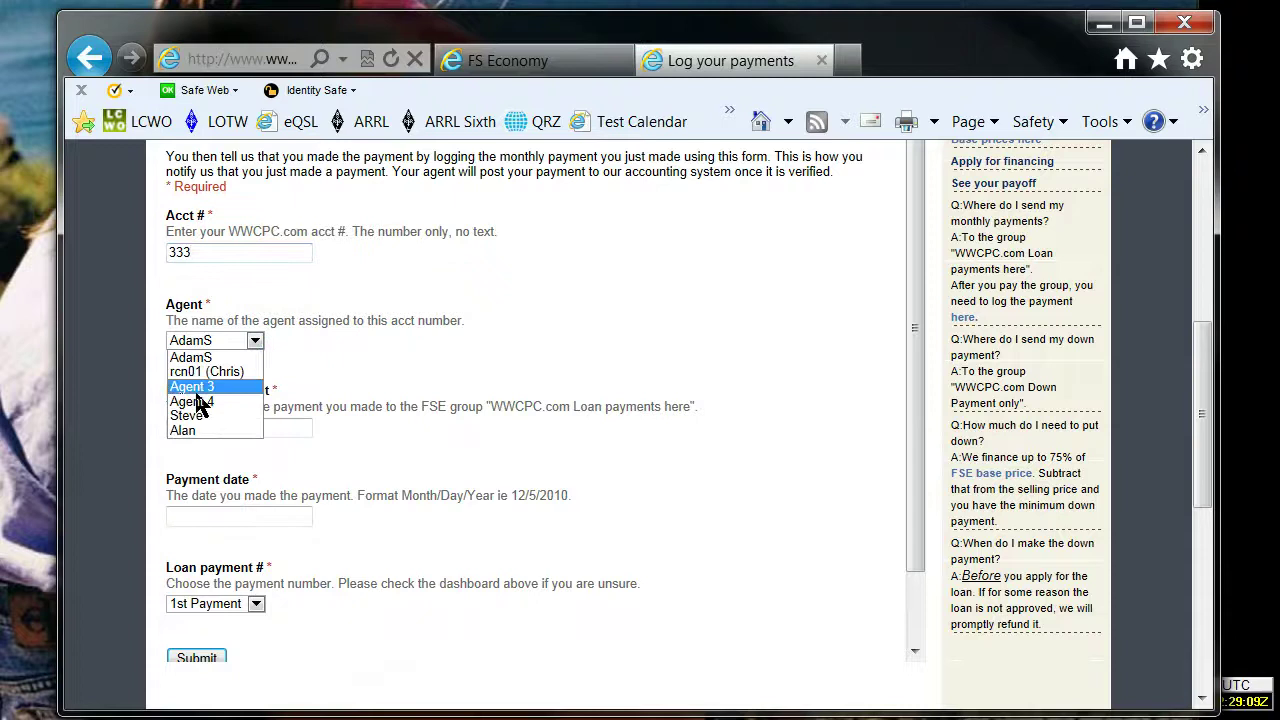
{"action": "left_click", "coordinate": [203, 432]}
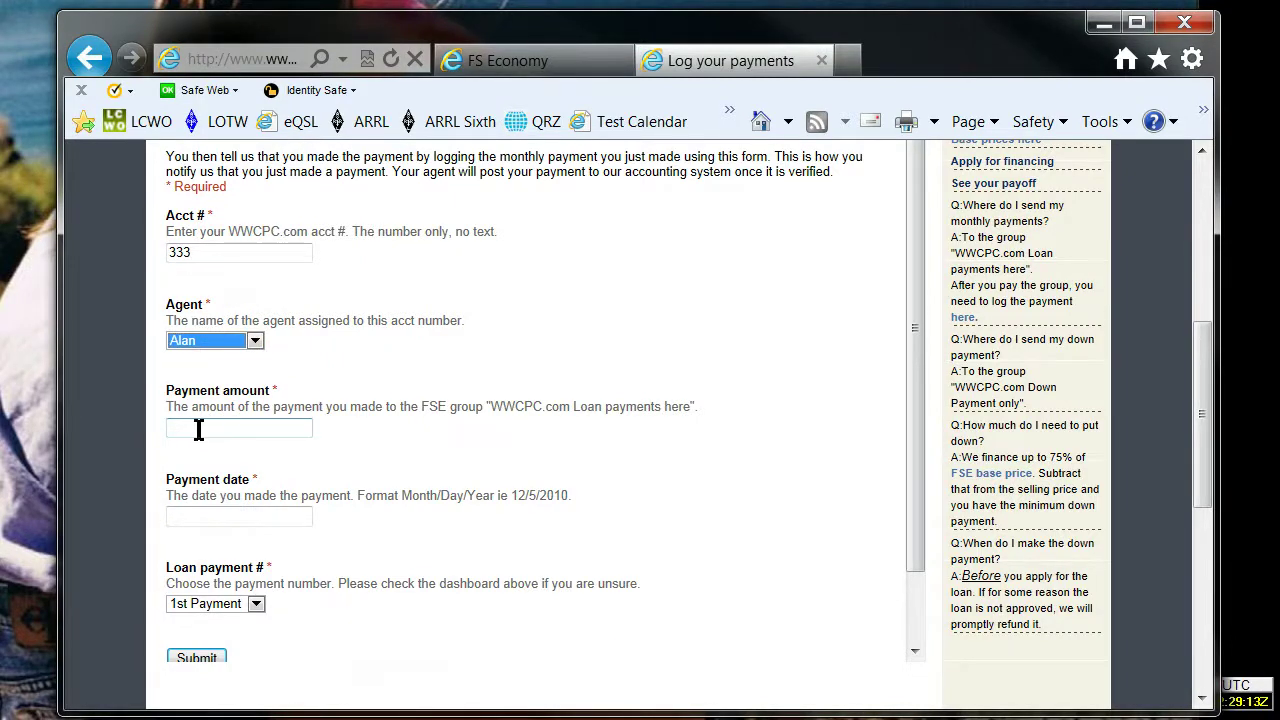
{"action": "left_click", "coordinate": [199, 429]}
{"action": "right_click", "coordinate": [253, 432]}
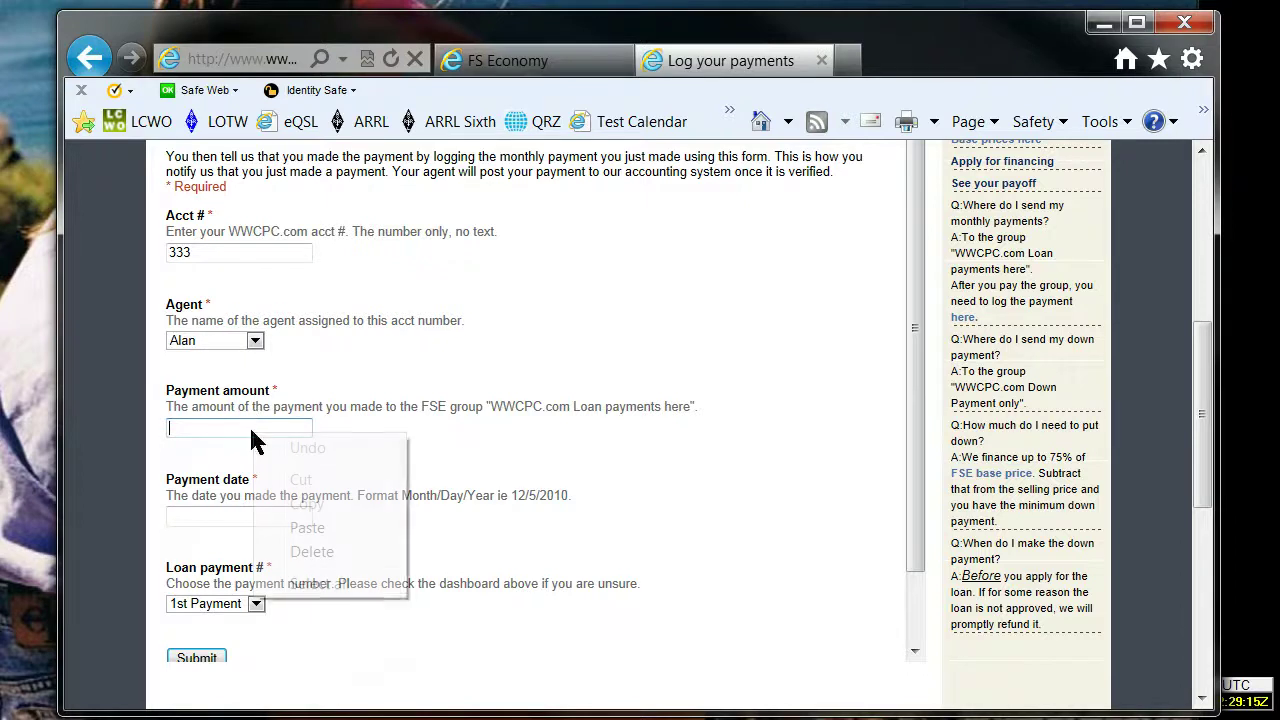
{"action": "left_click", "coordinate": [300, 529]}
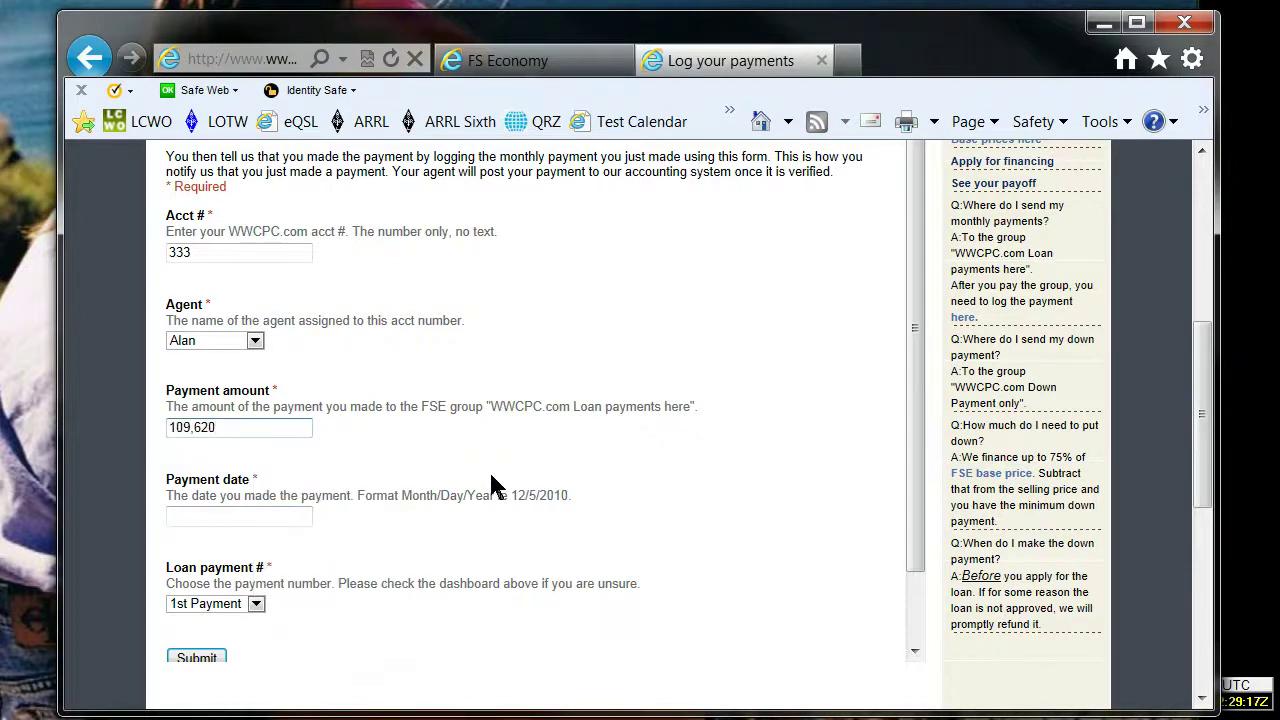
Step: Set the payment date to 06/30/2012 and keep 1st Payment as the payment number
{"action": "scroll", "coordinate": [491, 478], "scroll_direction": "down", "scroll_amount": 3}
{"action": "key", "text": "Tab"}
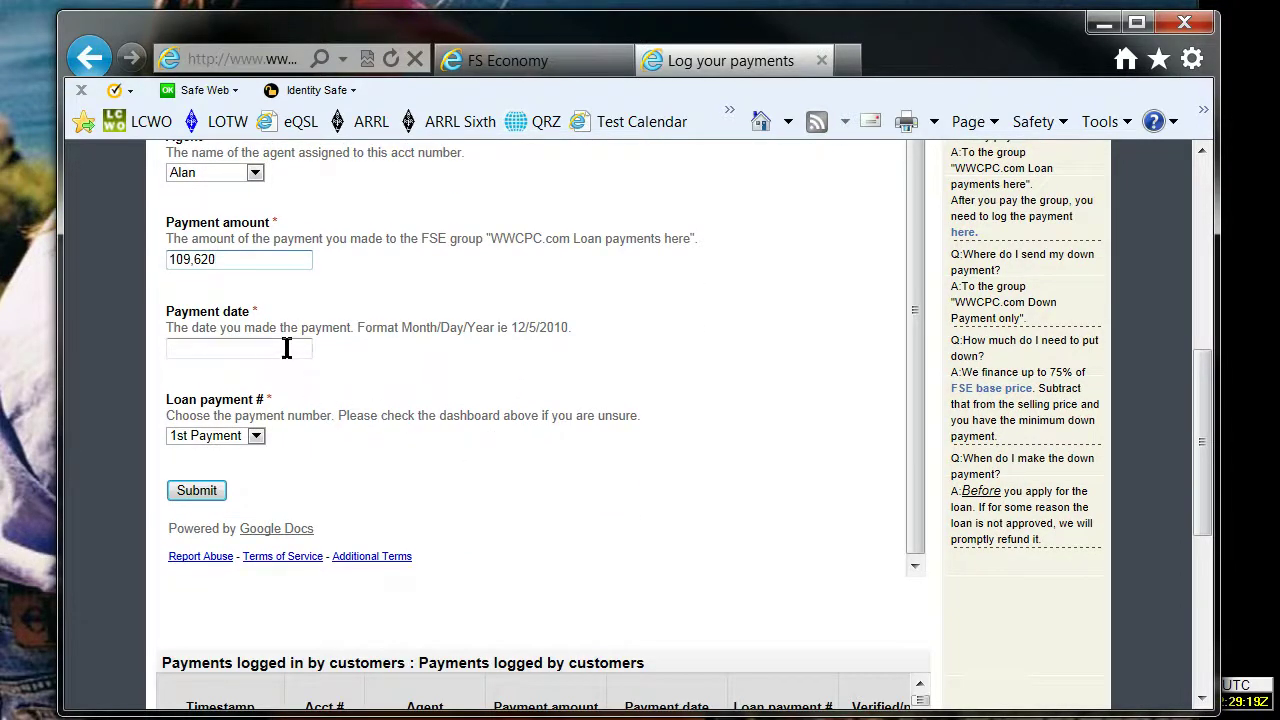
{"action": "type", "text": "06/"}
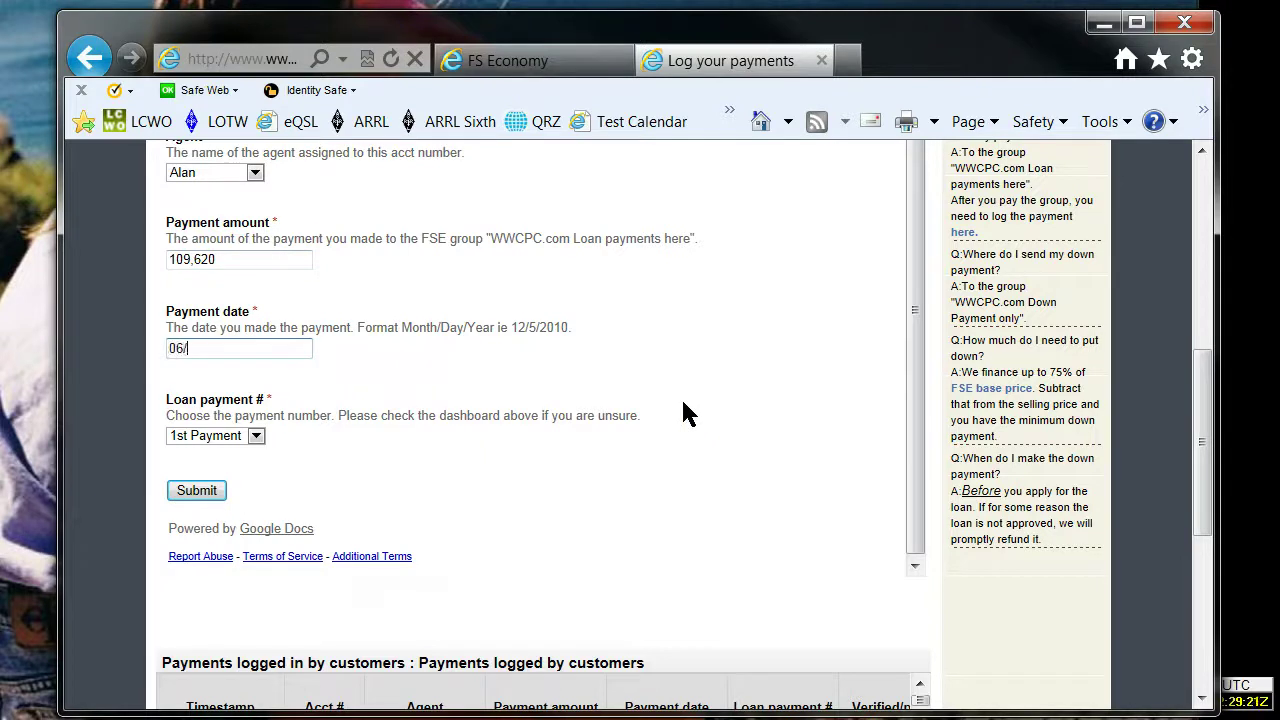
{"action": "type", "text": "30/2012"}
{"action": "left_click", "coordinate": [259, 440]}
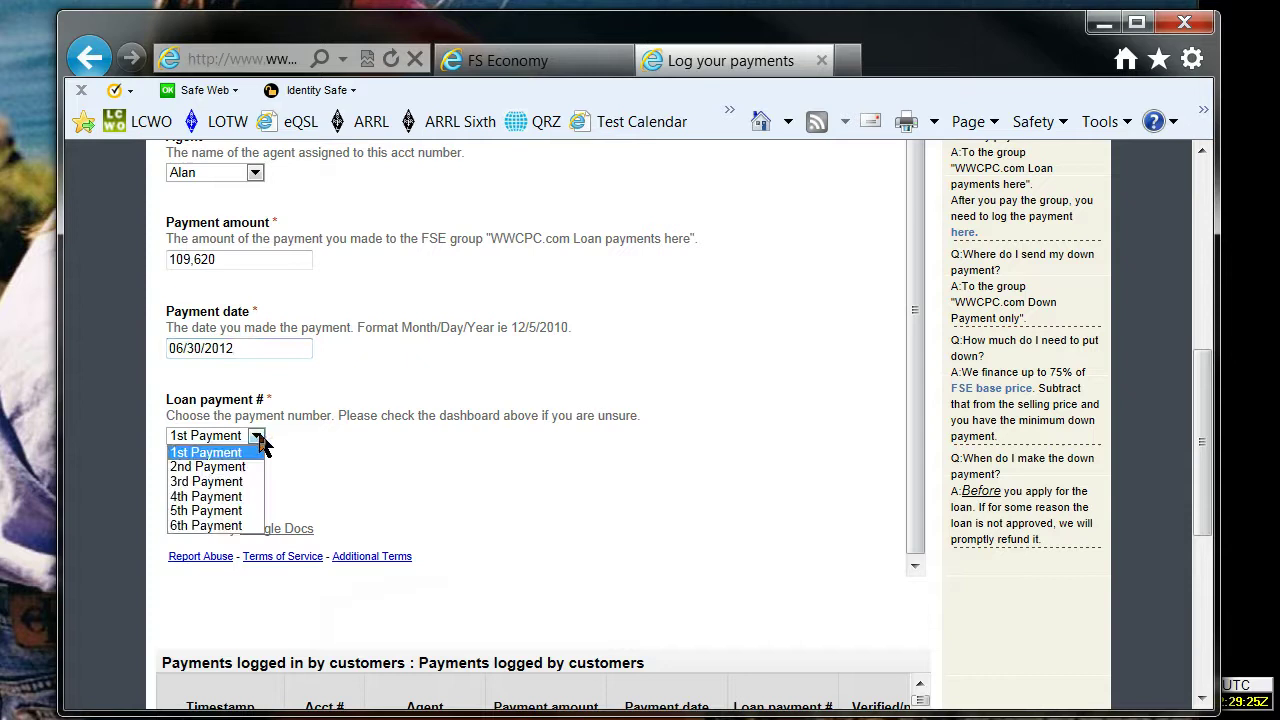
{"action": "left_click", "coordinate": [258, 438]}
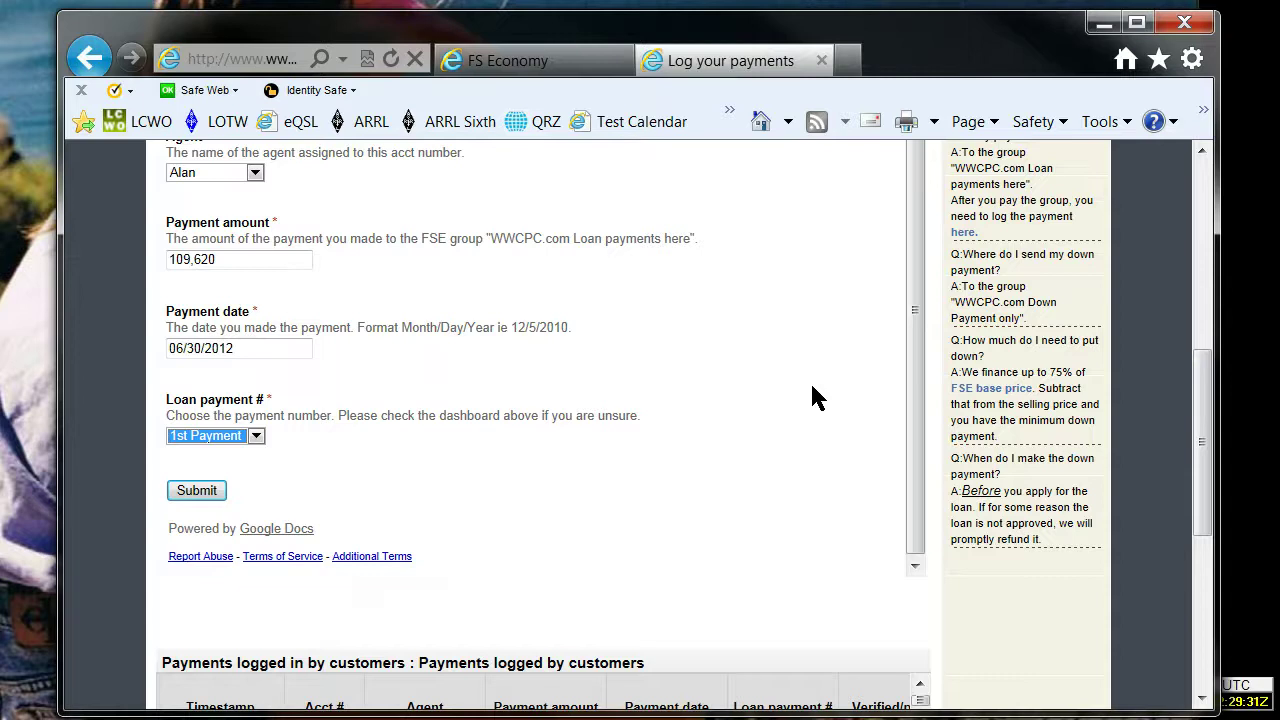
{"action": "left_click", "coordinate": [920, 365]}
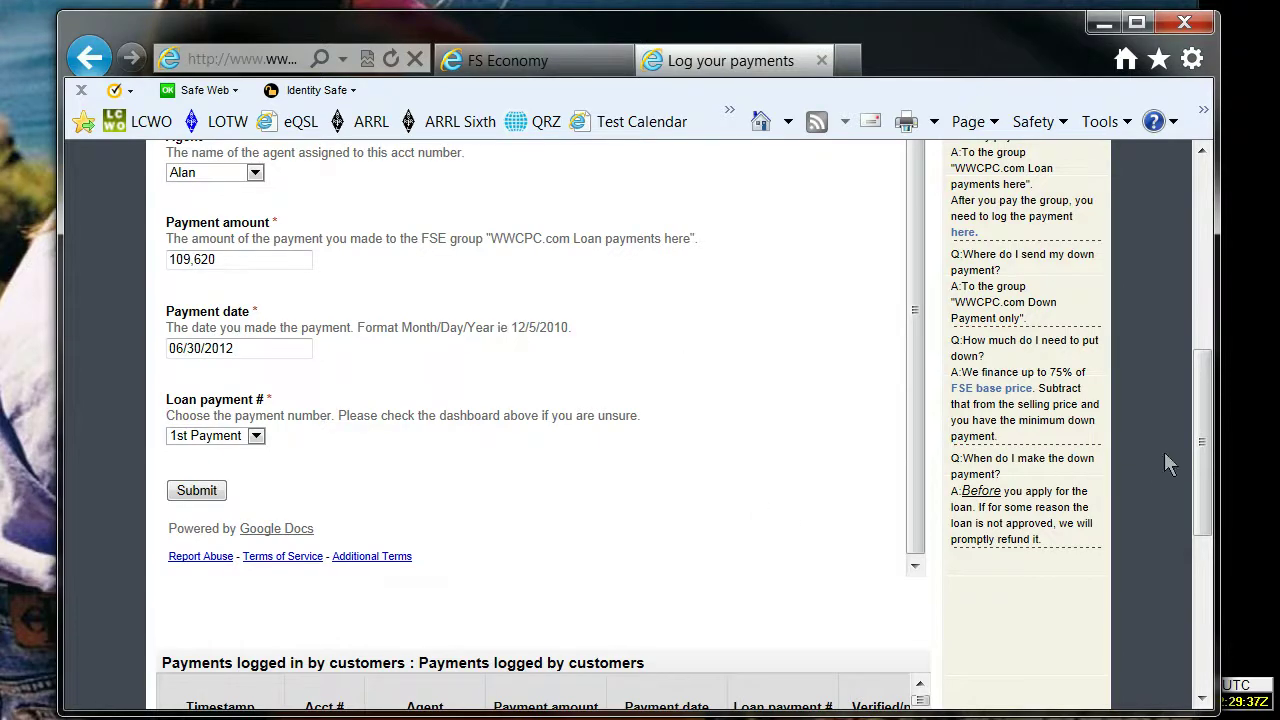
Step: Scroll the page and payments table down to the new $109,620 1st Payment row dated 6/30/2012
{"action": "left_click_drag", "start_coordinate": [1205, 453], "coordinate": [1230, 394]}
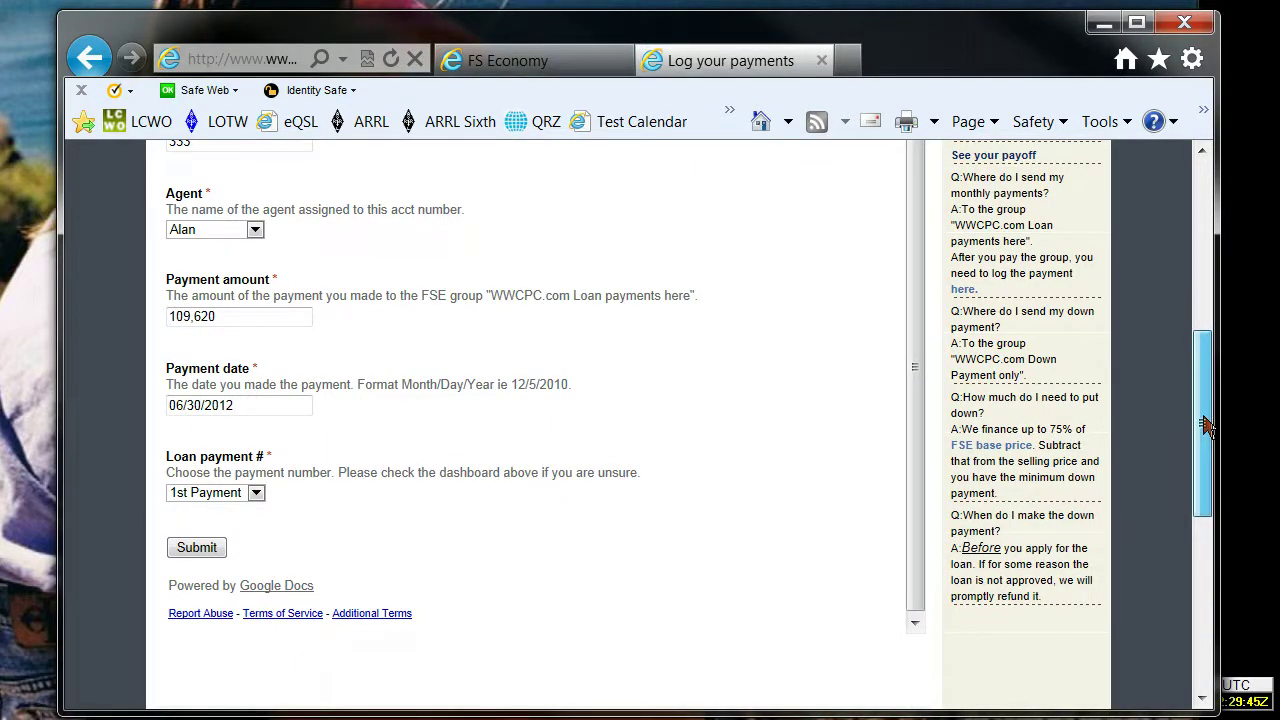
{"action": "left_click_drag", "start_coordinate": [1205, 425], "coordinate": [1207, 584]}
{"action": "left_click_drag", "start_coordinate": [920, 295], "coordinate": [925, 536]}
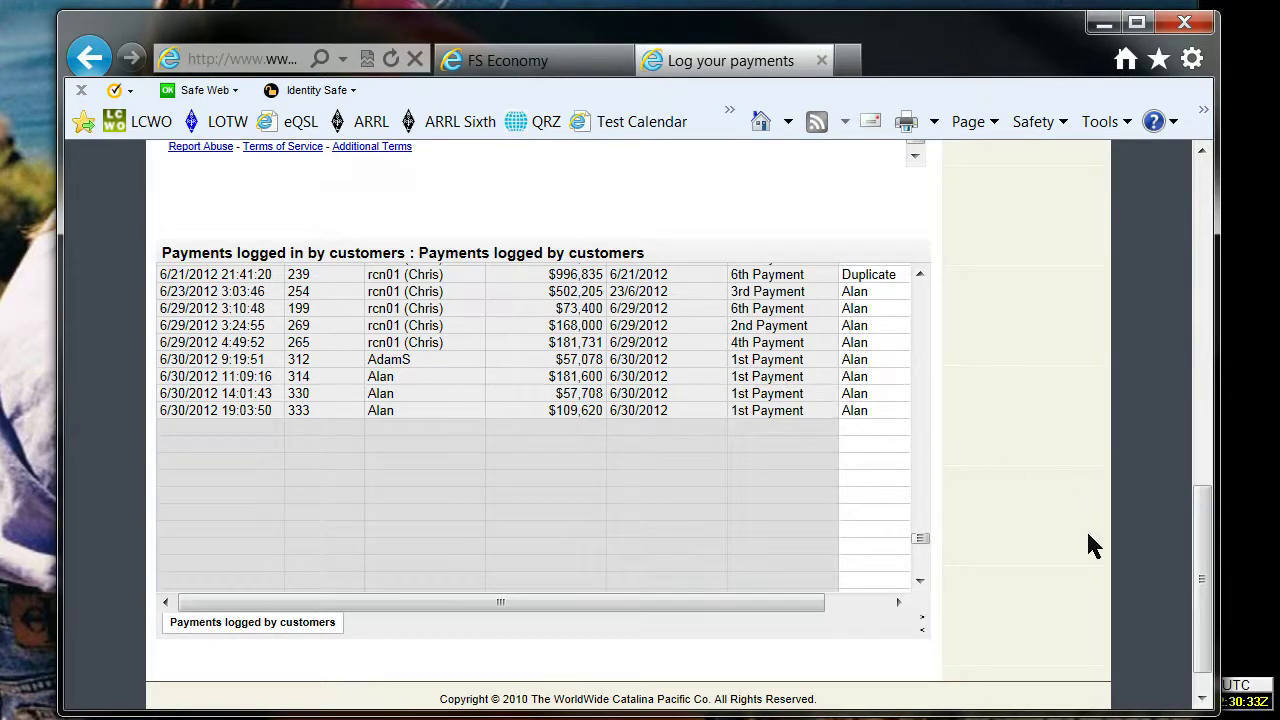
{"action": "left_click_drag", "start_coordinate": [1201, 594], "coordinate": [1218, 571]}
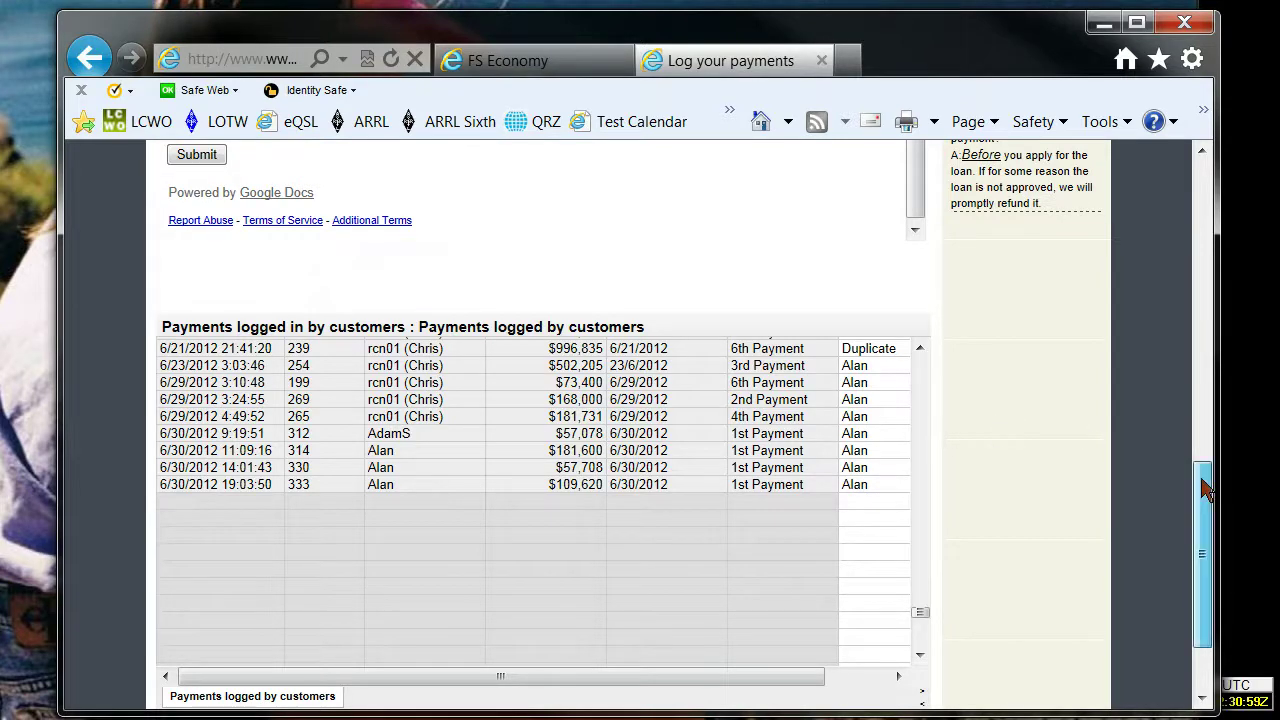
{"action": "left_click_drag", "start_coordinate": [1208, 470], "coordinate": [1224, 192]}
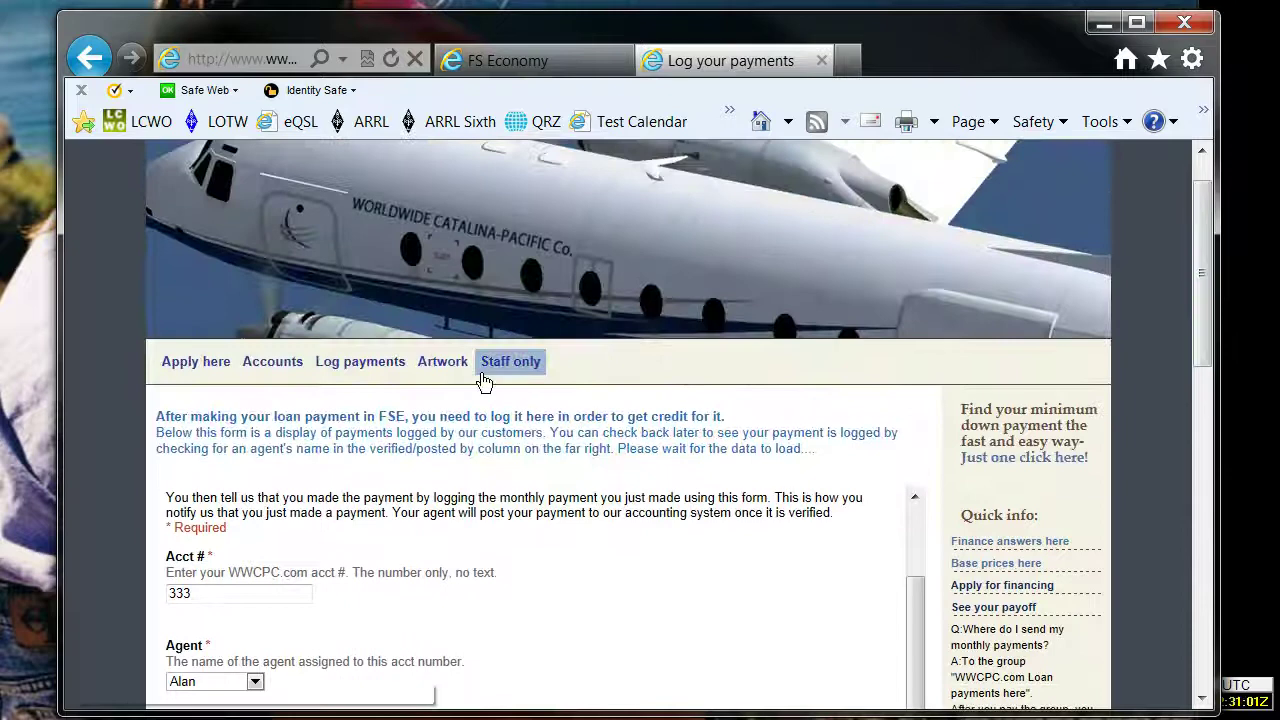
Step: Open the customer accounts view and scroll its table to the DHC-6 Twin Otter loan at 17%
{"action": "left_click", "coordinate": [273, 362]}
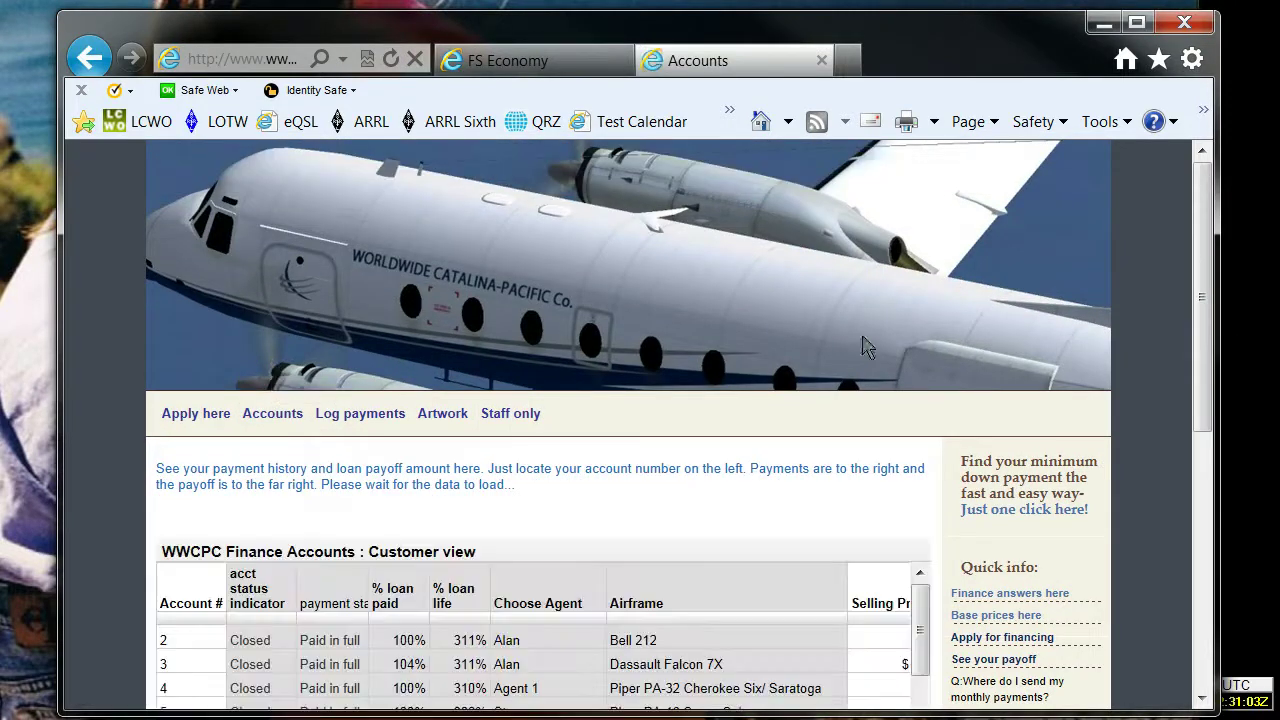
{"action": "left_click_drag", "start_coordinate": [1206, 296], "coordinate": [1186, 482]}
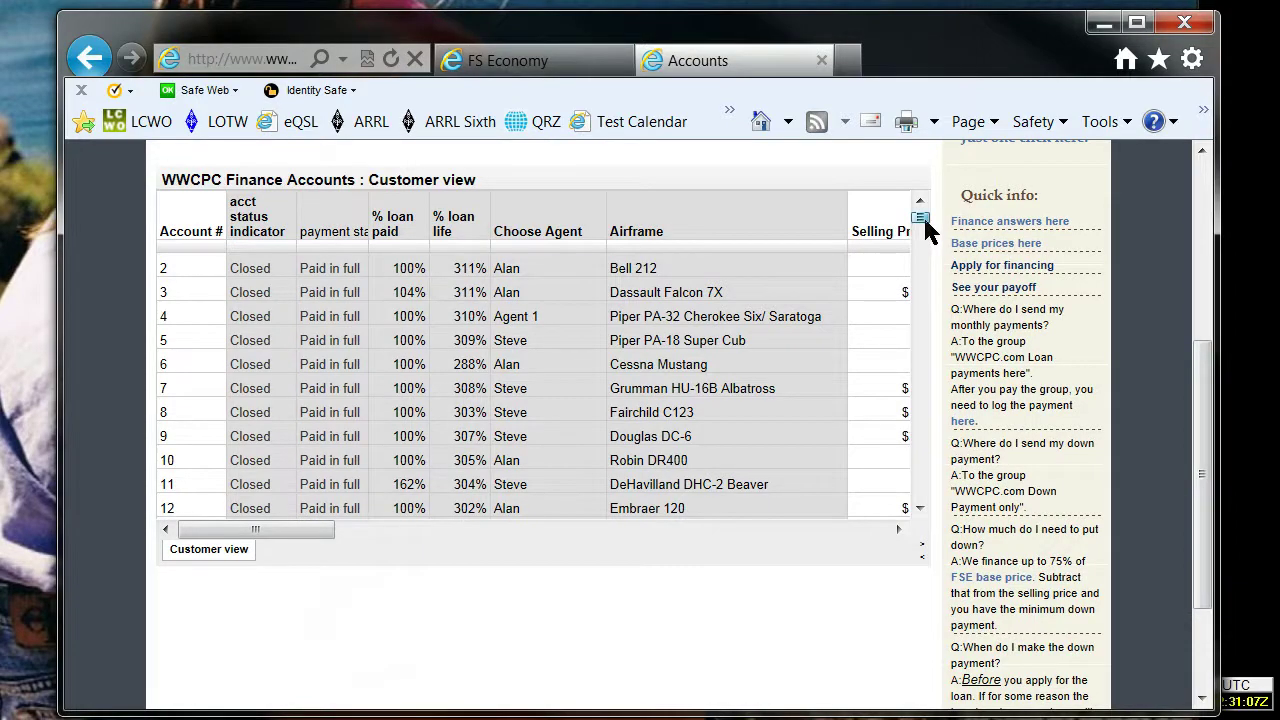
{"action": "left_click_drag", "start_coordinate": [922, 216], "coordinate": [917, 483]}
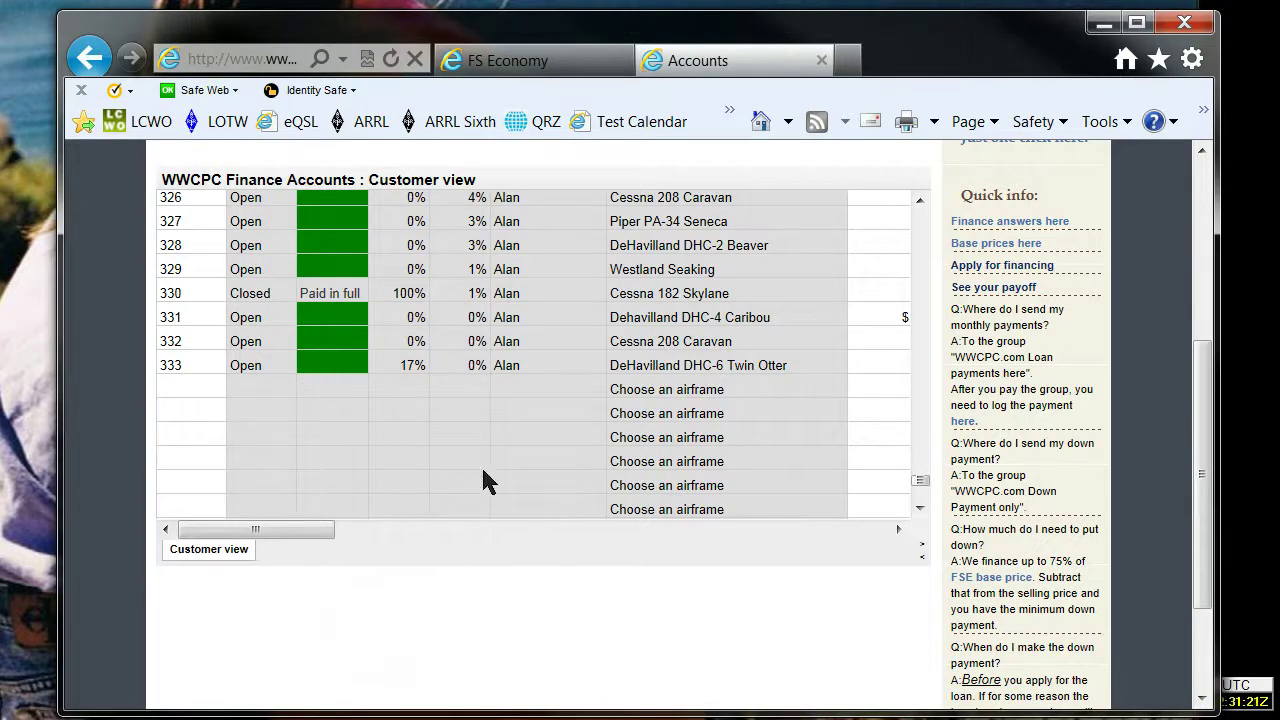
Step: Scroll the Accounts page back up to the top
{"action": "scroll", "coordinate": [918, 485], "scroll_direction": "up", "scroll_amount": 5}
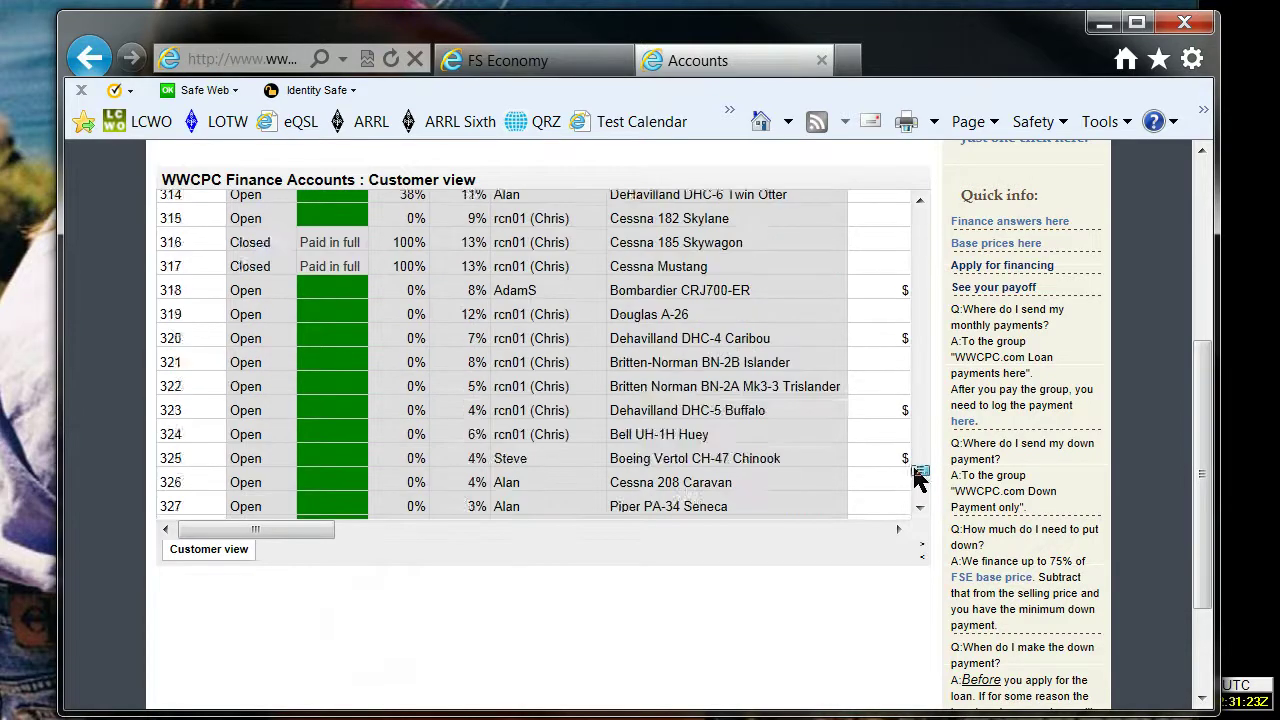
{"action": "scroll", "coordinate": [918, 485], "scroll_direction": "down", "scroll_amount": 4}
{"action": "scroll", "coordinate": [920, 485], "scroll_direction": "down", "scroll_amount": 3}
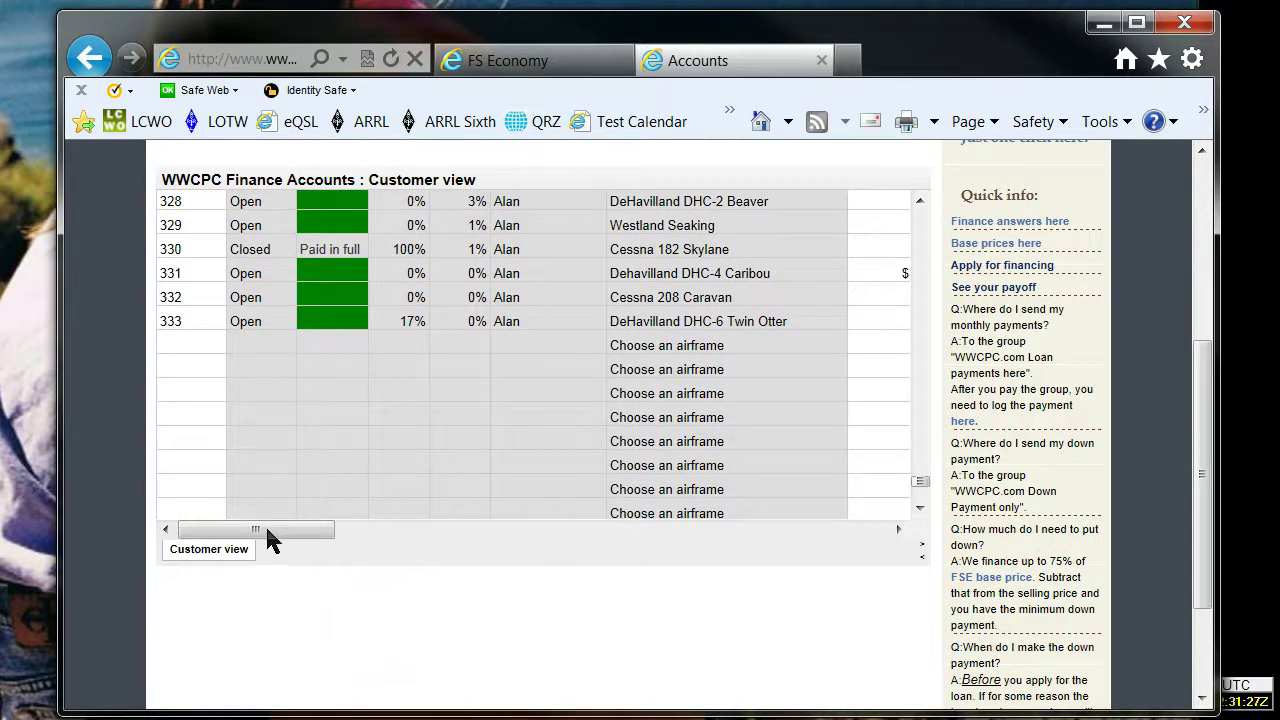
{"action": "left_click_drag", "start_coordinate": [268, 538], "coordinate": [306, 563]}
{"action": "left_click_drag", "start_coordinate": [1213, 510], "coordinate": [1217, 271]}
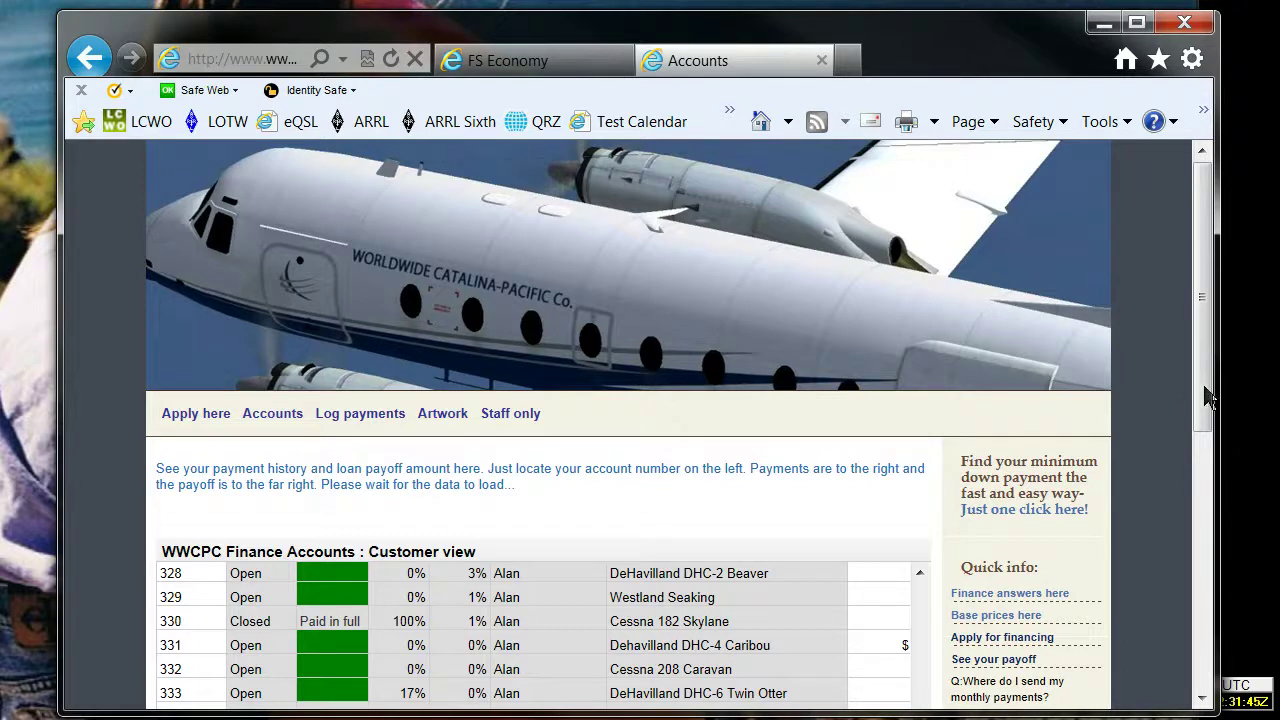
{"action": "scroll", "coordinate": [1208, 397], "scroll_direction": "down", "scroll_amount": 1}
{"action": "scroll", "coordinate": [1213, 378], "scroll_direction": "up", "scroll_amount": 1}
{"action": "left_click_drag", "start_coordinate": [1203, 413], "coordinate": [1207, 385]}
{"action": "mouse_move", "coordinate": [1207, 385]}
{"action": "left_mouse_down"}
{"action": "mouse_move", "coordinate": [1207, 410]}
{"action": "mouse_move", "coordinate": [1201, 370]}
{"action": "left_mouse_up"}
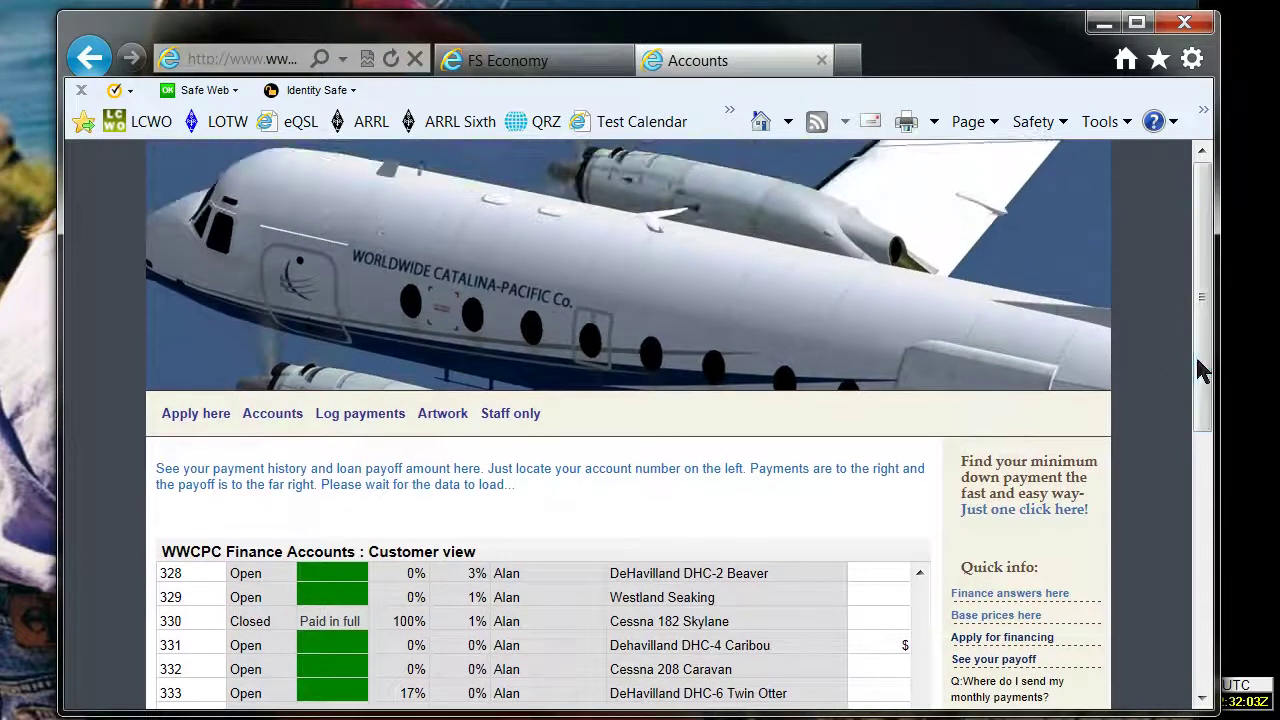